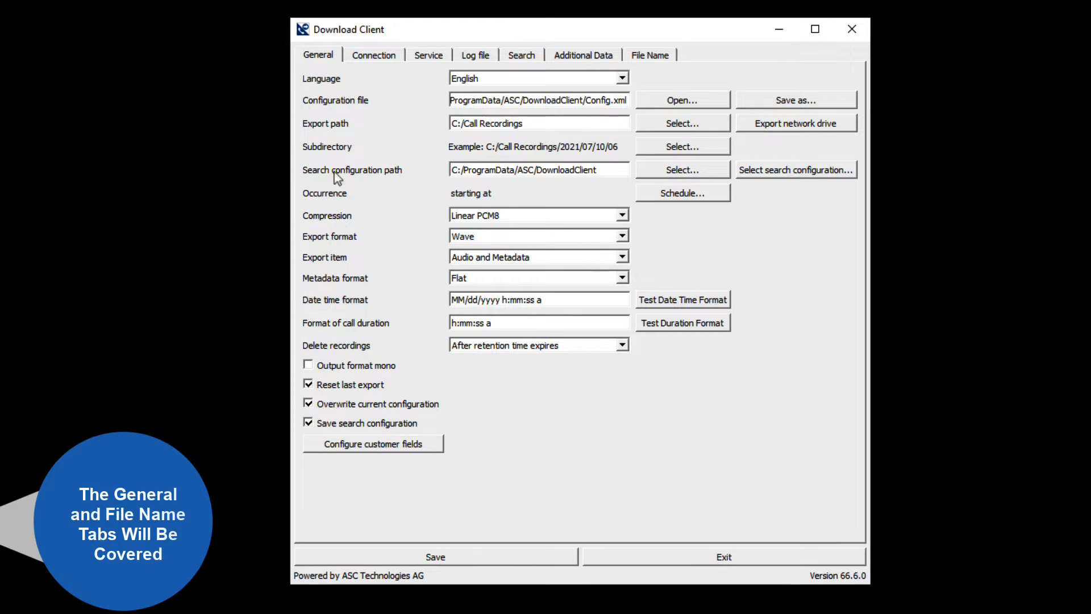
# Step: Look over the File Name settings, return to the General settings, and highlight Config.xml in the configuration file path
pyautogui.click(654, 56)
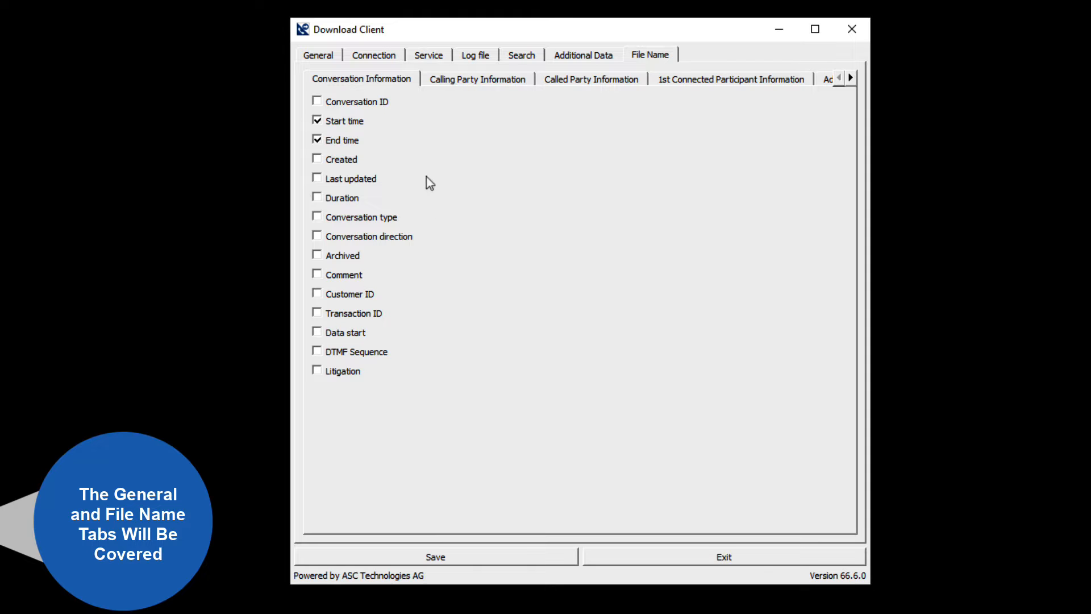
pyautogui.click(328, 55)
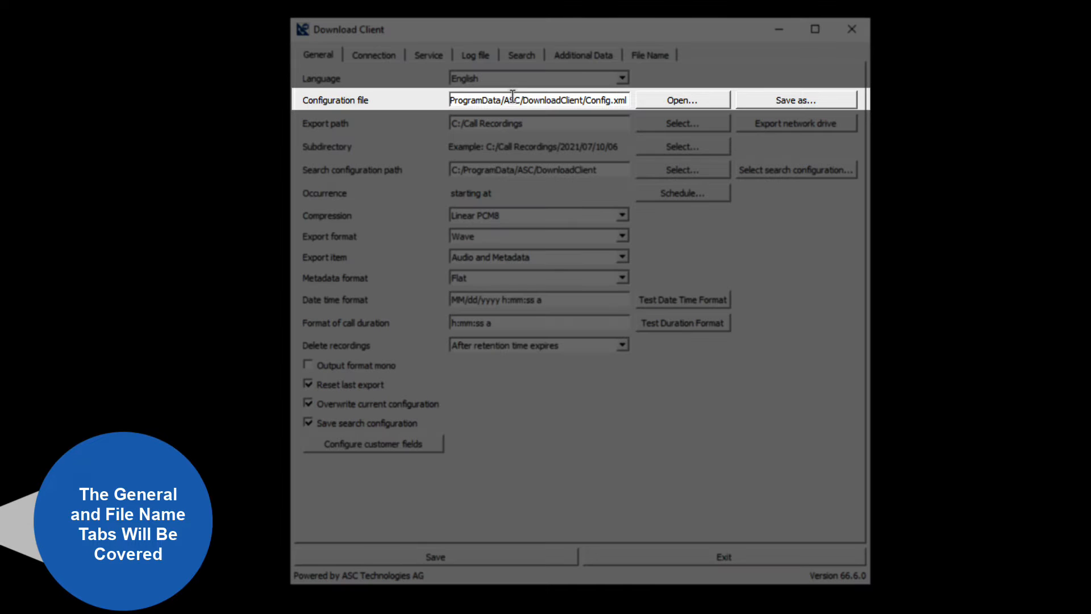
pyautogui.moveTo(587, 102); pyautogui.dragTo(625, 101)
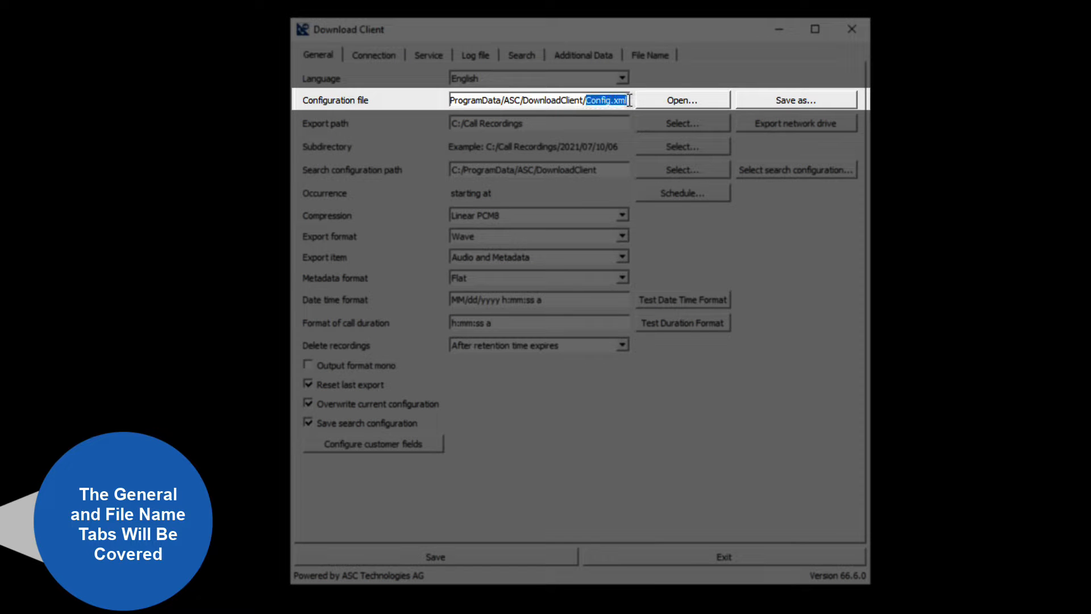
pyautogui.click(626, 102)
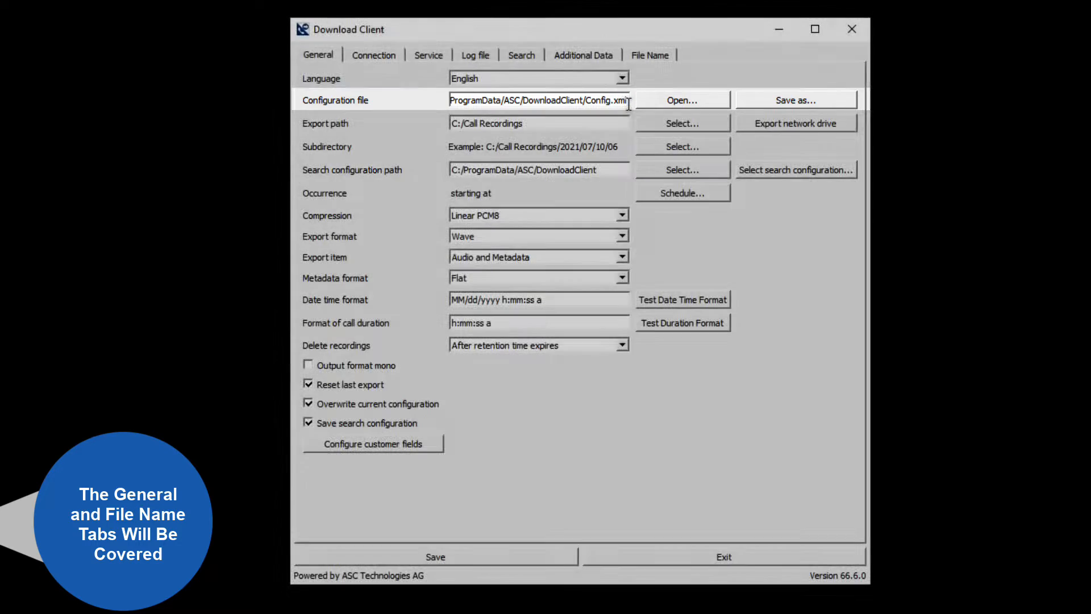
# Step: Switch to Notepad++ to examine the contents of Config.xml, and minimize its window when done
pyautogui.hotkey('alt', 'Tab')
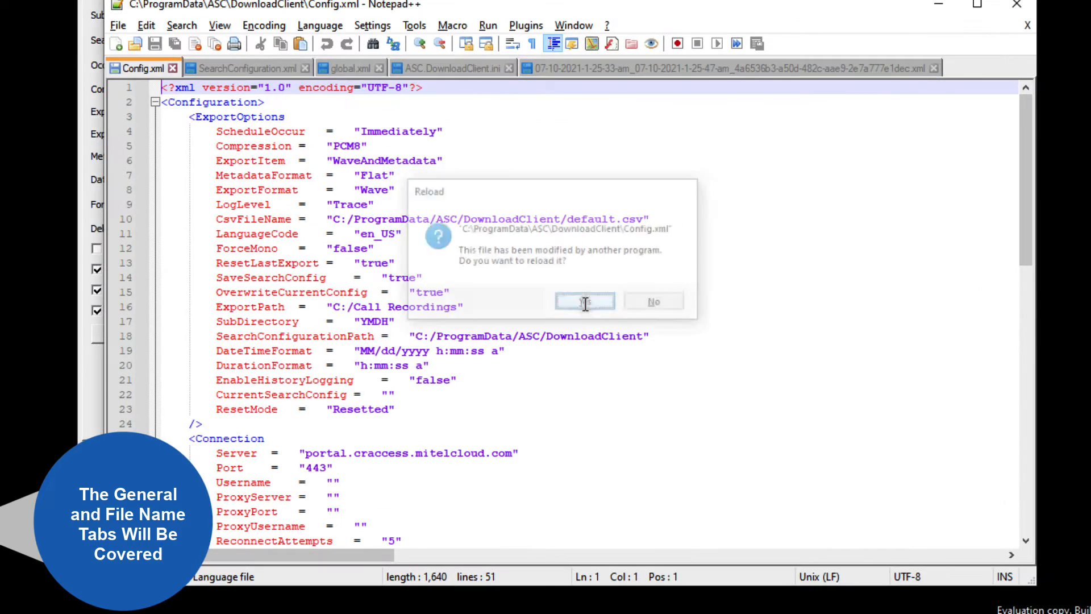
pyautogui.click(586, 302)
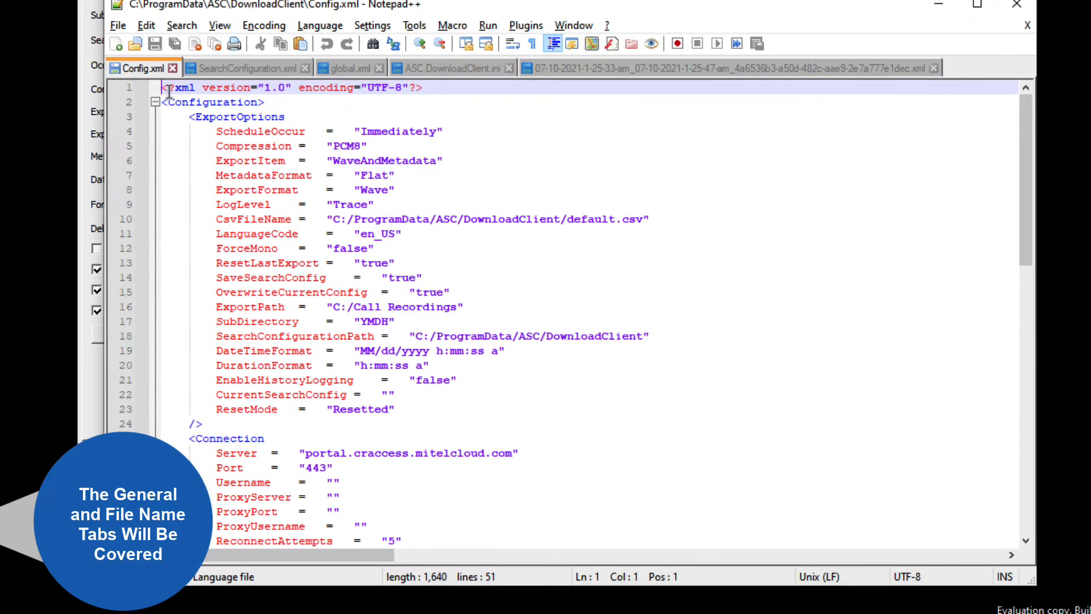
pyautogui.scroll(-9, 269, 488)
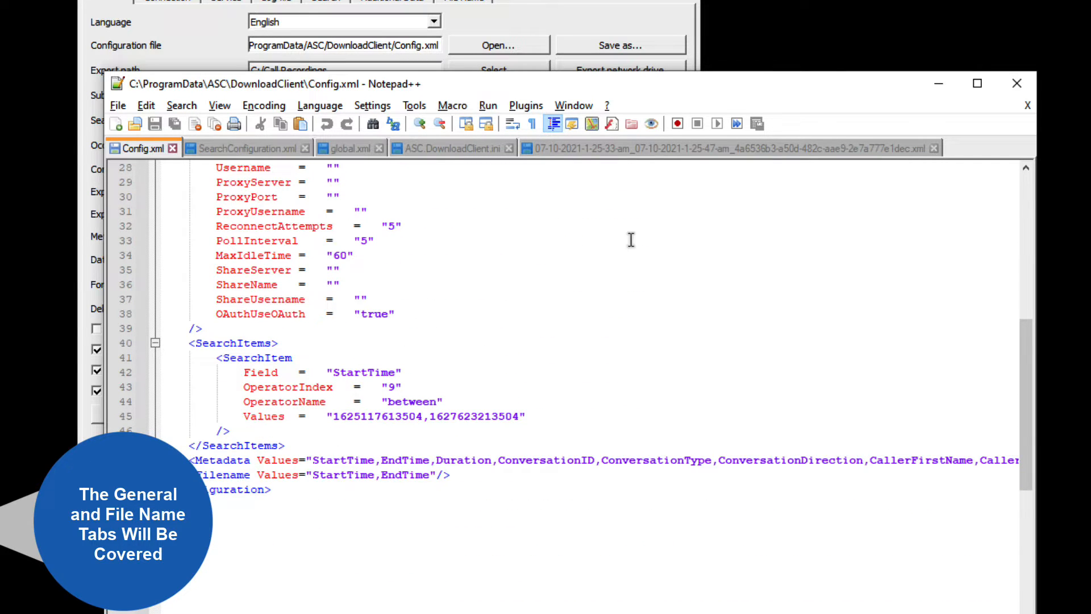
pyautogui.click(939, 84)
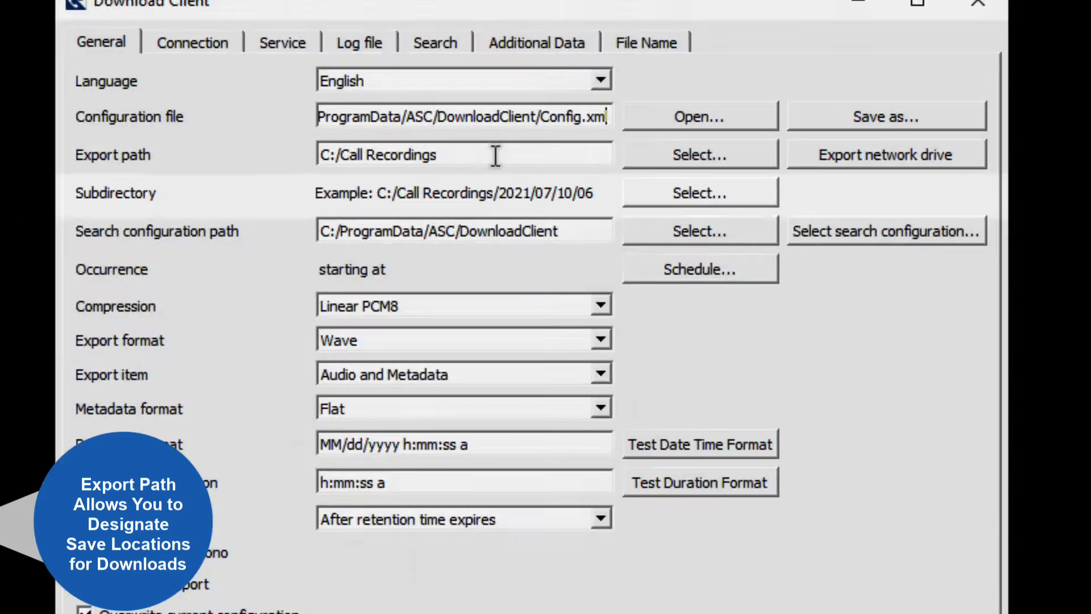
# Step: Switch to File Explorer and look through the C:\ProgramData\ASC\DownloadClient folder for recordings stored alongside Config.xml, and minimize the window
pyautogui.hotkey('alt', 'Tab')
pyautogui.hotkey('alt', 'Tab')
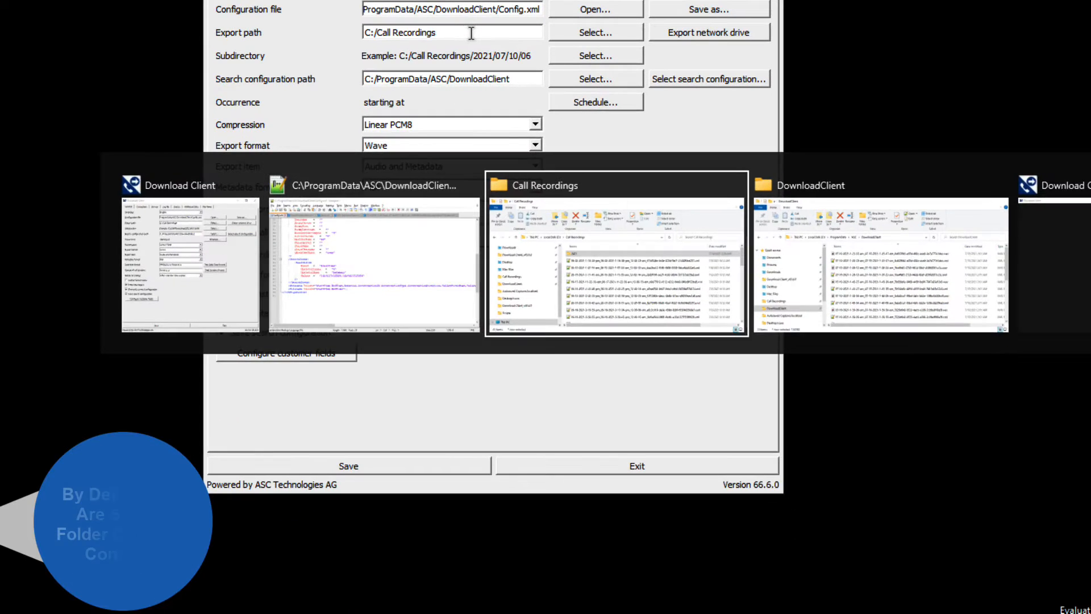
pyautogui.hotkey('alt', 'Tab')
pyautogui.click(602, 222)
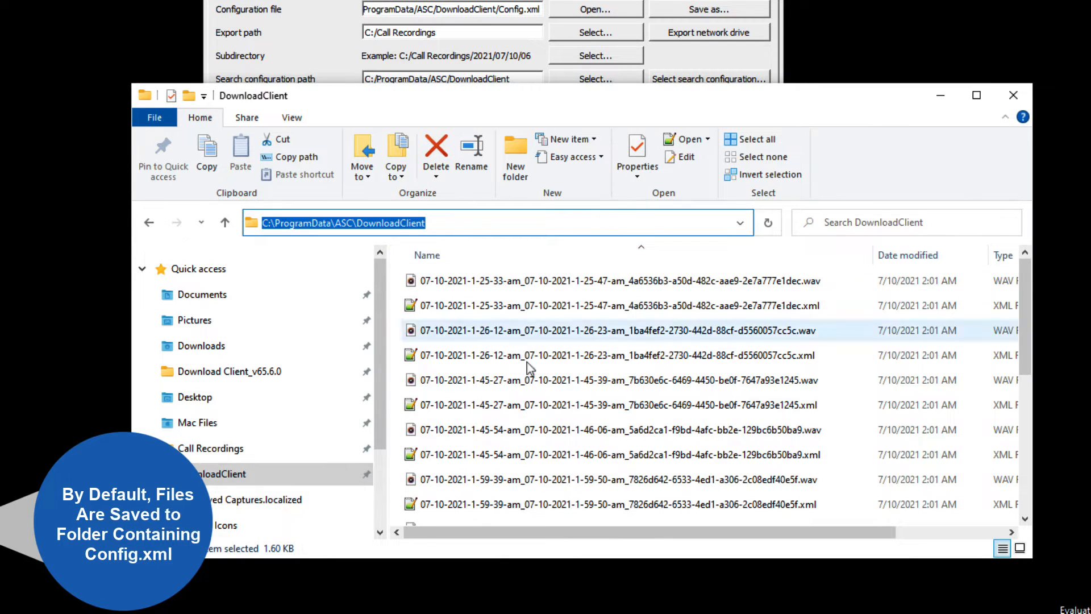
pyautogui.scroll(-4, 527, 363)
pyautogui.scroll(1, 484, 360)
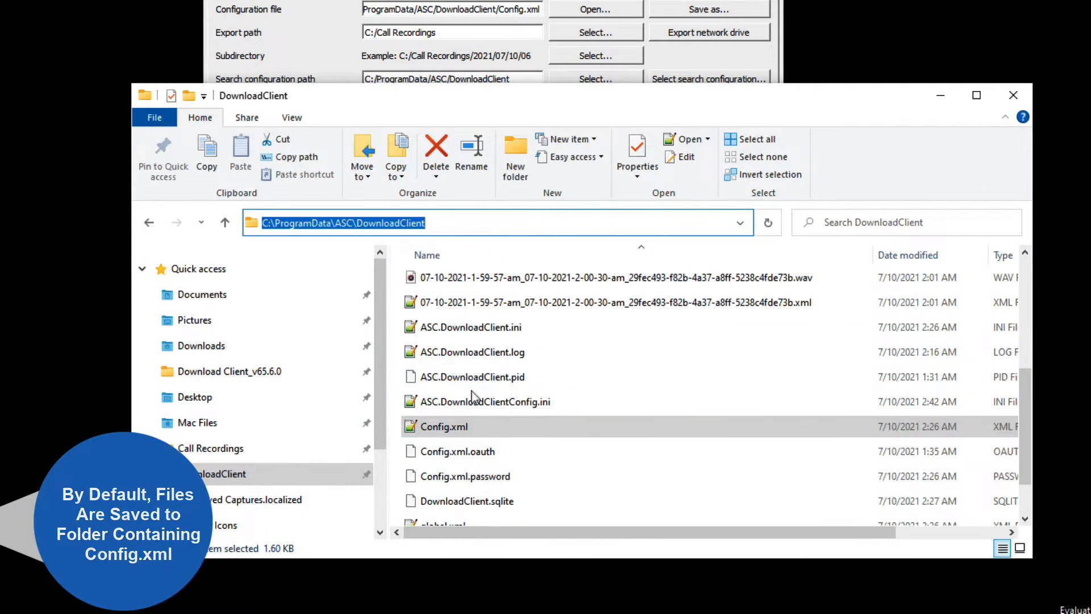
pyautogui.scroll(4, 472, 396)
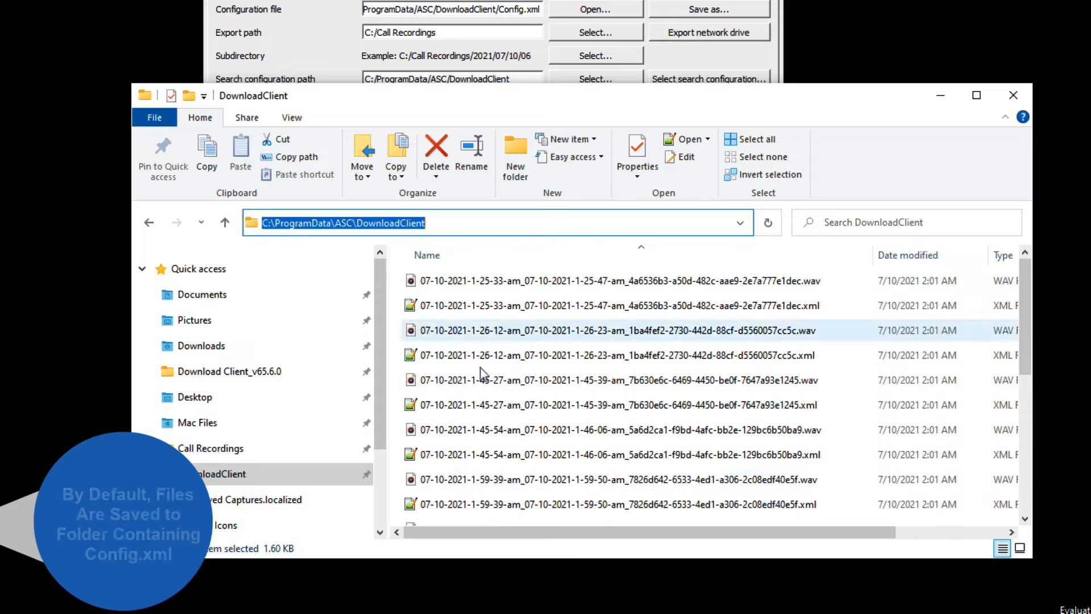
pyautogui.click(939, 96)
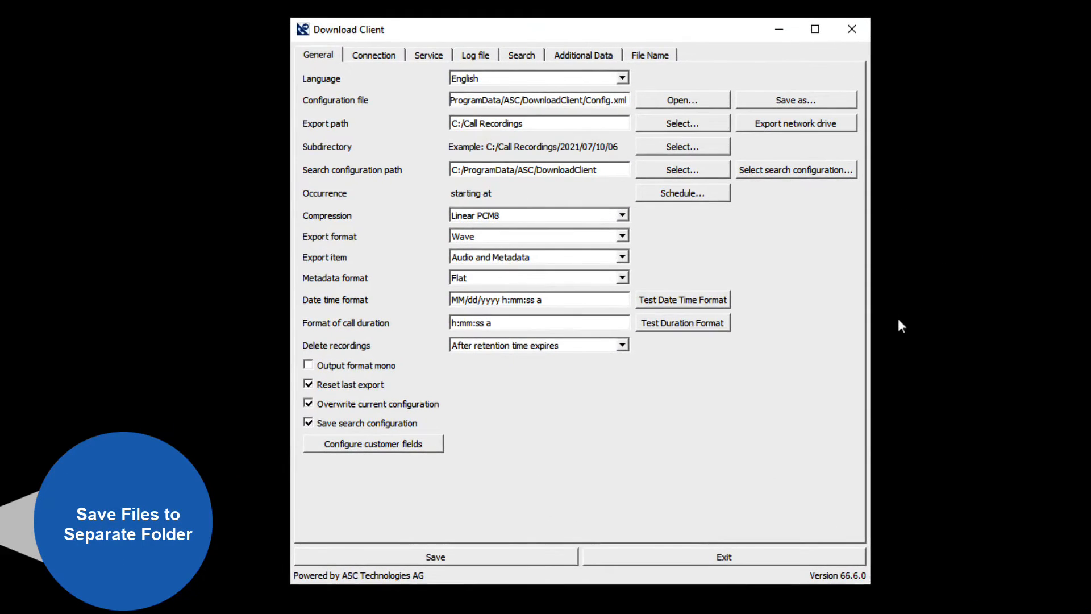
# Step: Bring up the Call Recordings folder in File Explorer, check its full path, and return to Download Client
pyautogui.hotkey('alt', 'Tab')
pyautogui.hotkey('alt', 'Tab')
pyautogui.hotkey('alt', 'Tab')
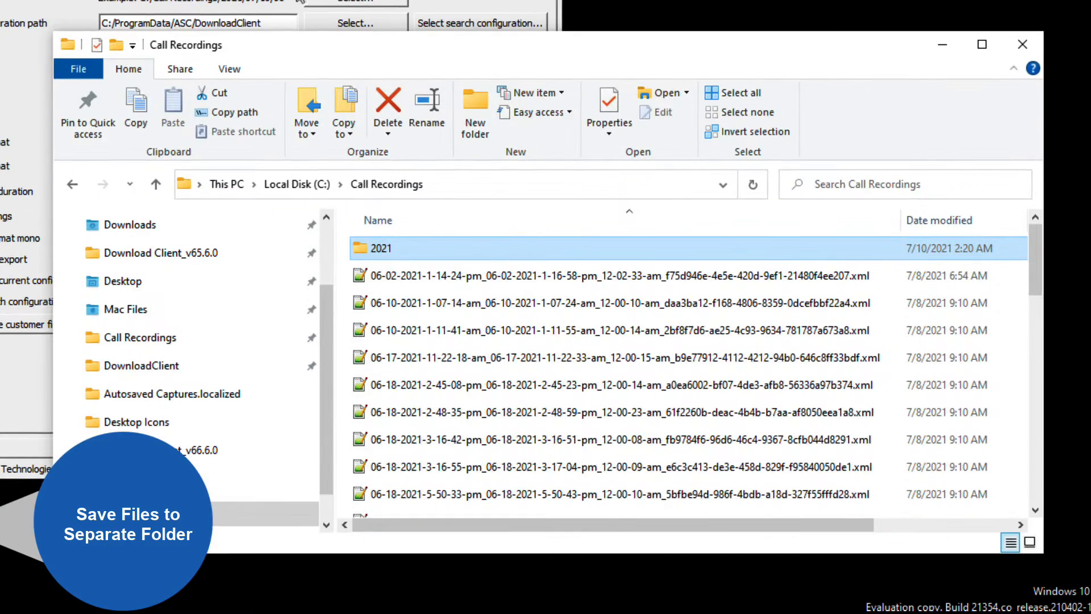
pyautogui.click(475, 195)
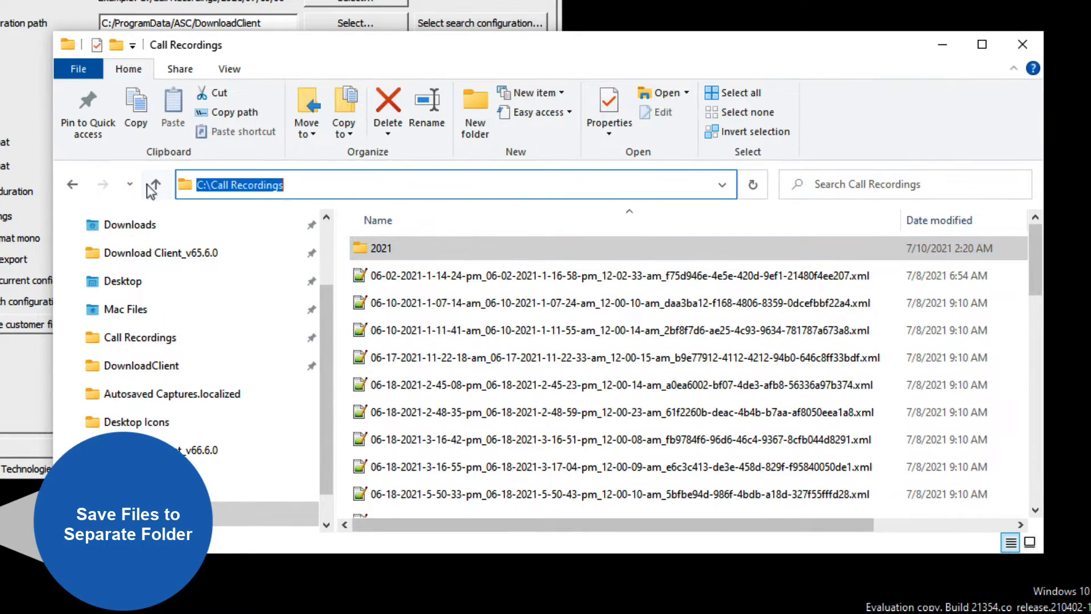
pyautogui.click(422, 193)
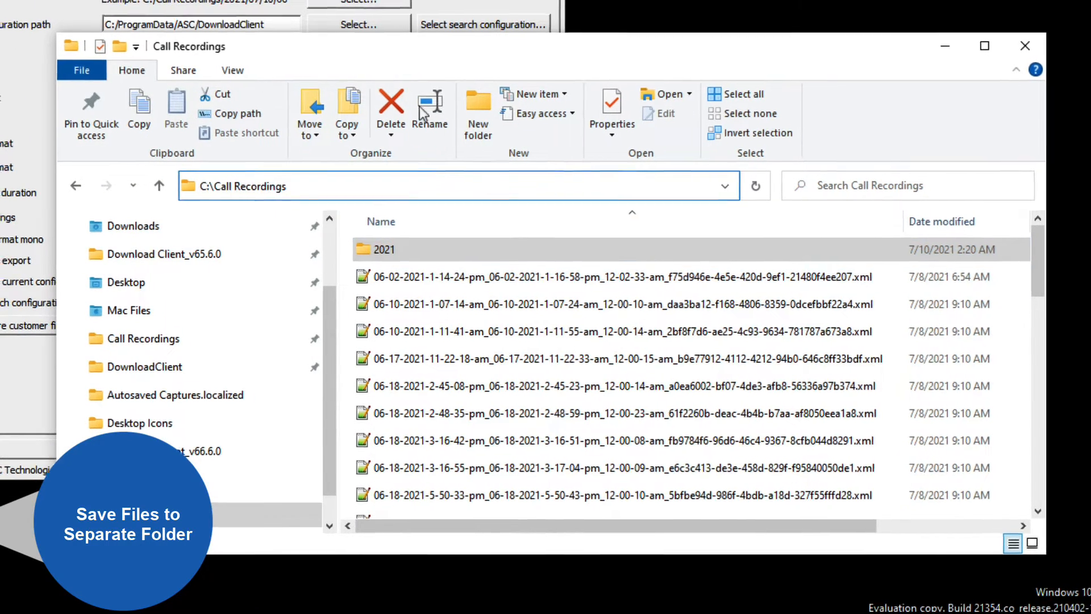
pyautogui.click(729, 45)
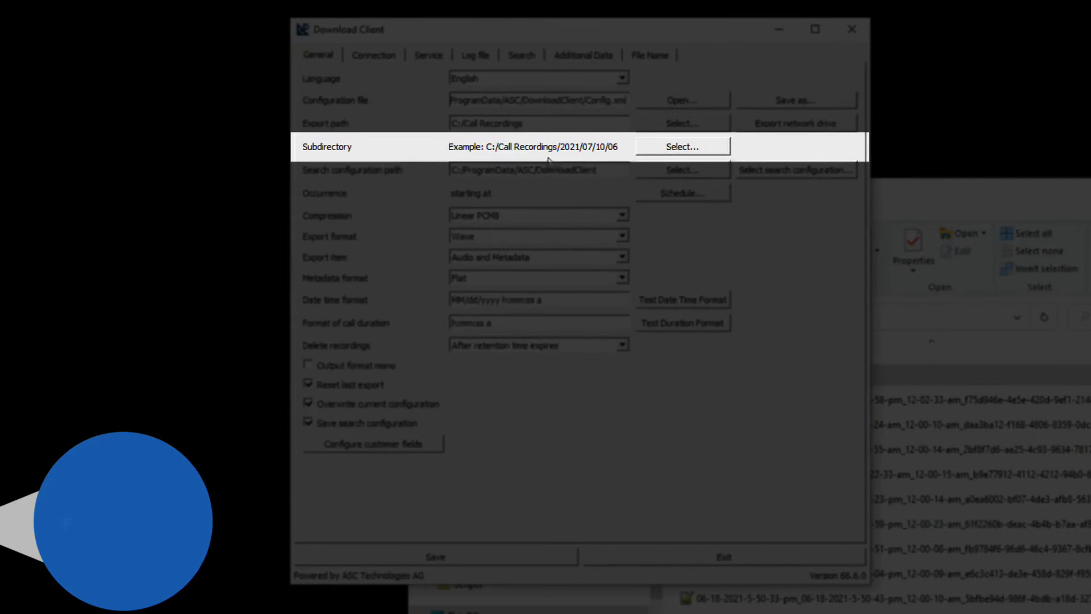
# Step: Set the export subdirectory to Year, Month, Day and Hour levels, trying the date part option but leaving it off
pyautogui.click(642, 146)
pyautogui.click(751, 422)
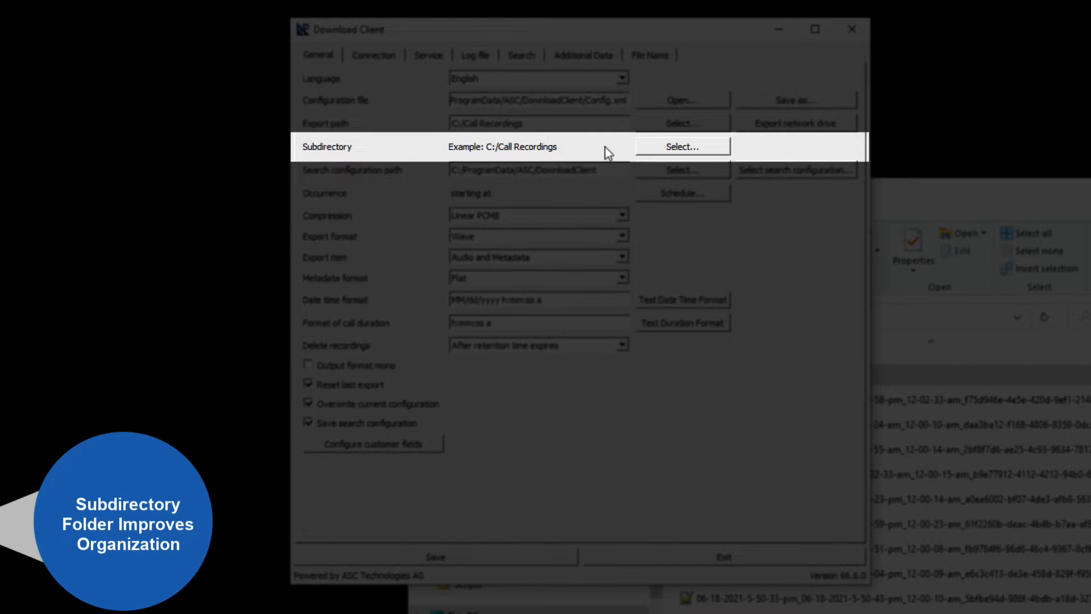
pyautogui.click(671, 149)
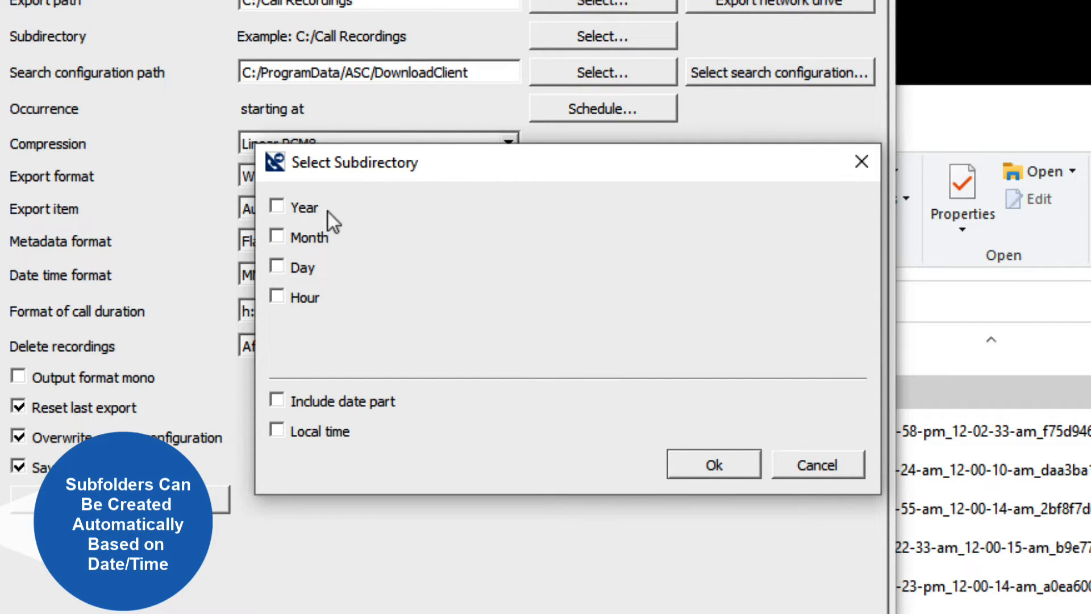
pyautogui.click(278, 206)
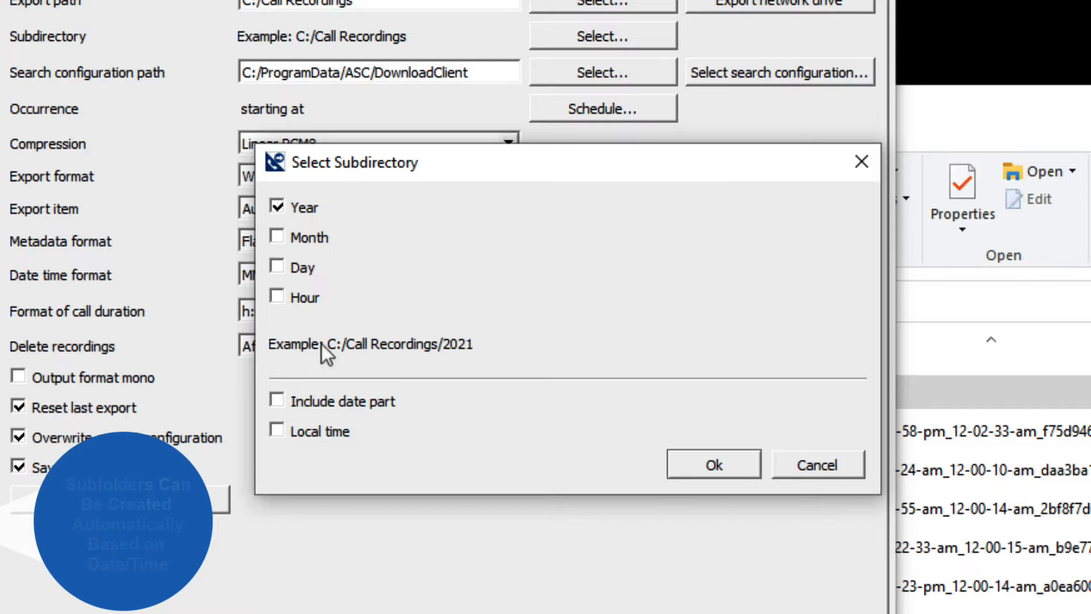
pyautogui.click(276, 238)
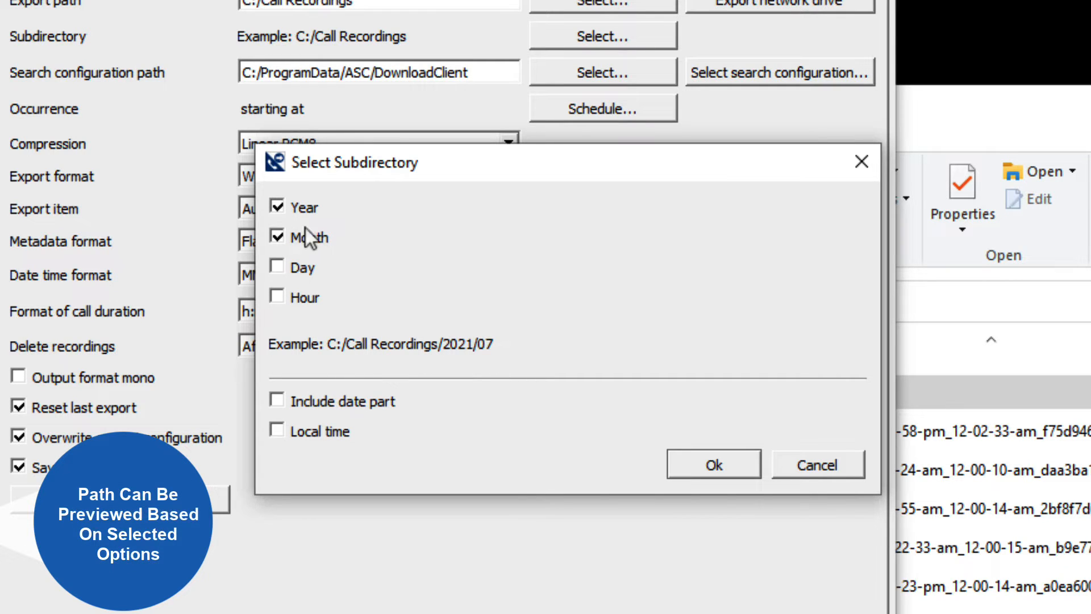
pyautogui.click(278, 267)
pyautogui.click(278, 296)
pyautogui.click(280, 401)
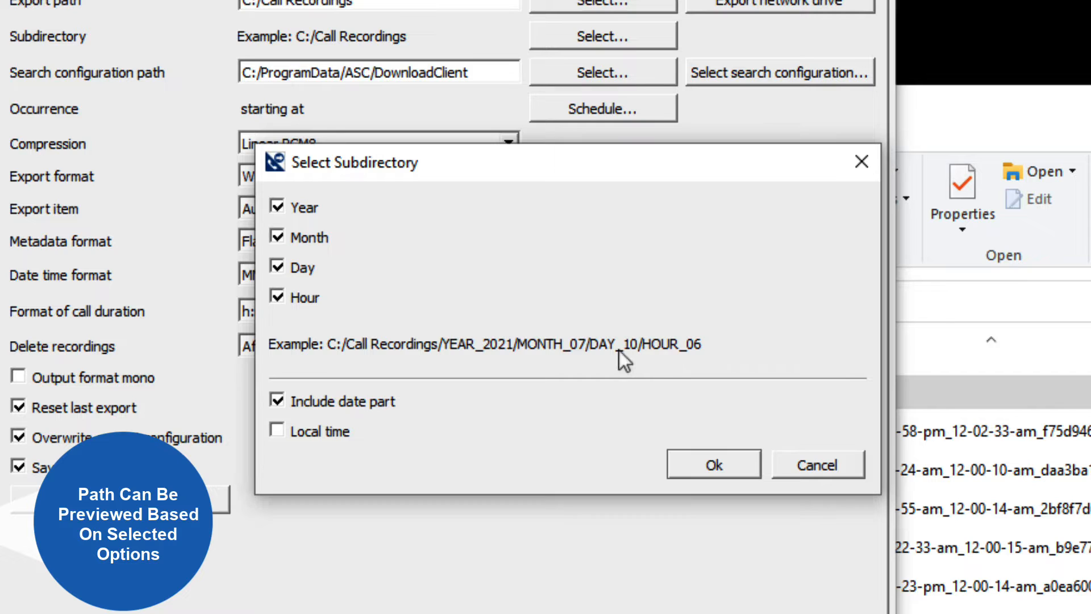
pyautogui.click(277, 401)
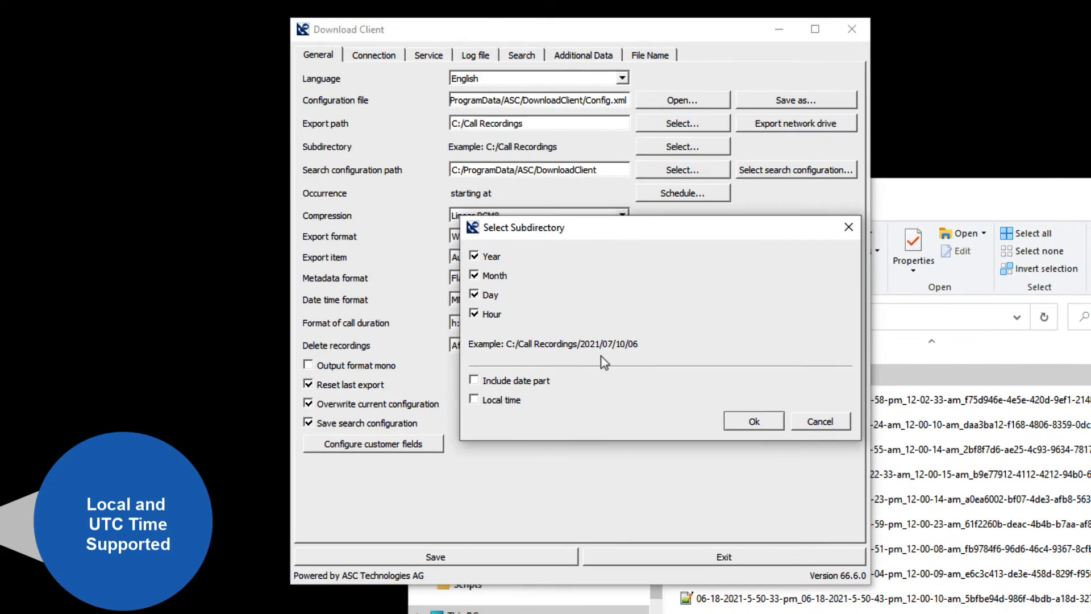
pyautogui.press('Return')
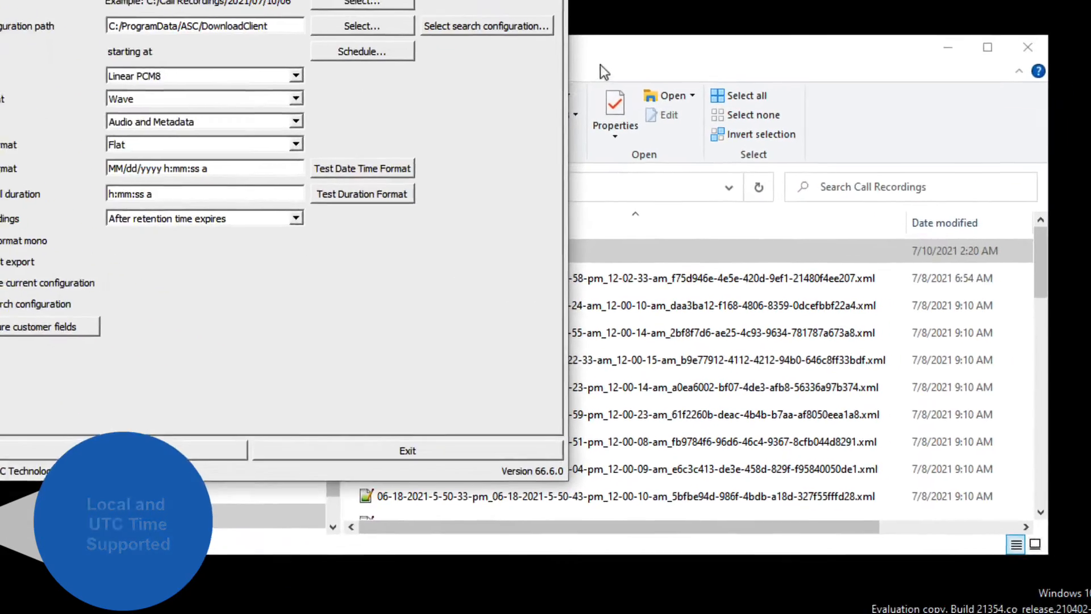
# Step: Browse the date-based subfolders of Call Recordings in File Explorer through 2021, 07 and 10 to the 06 hour folder
pyautogui.click(901, 209)
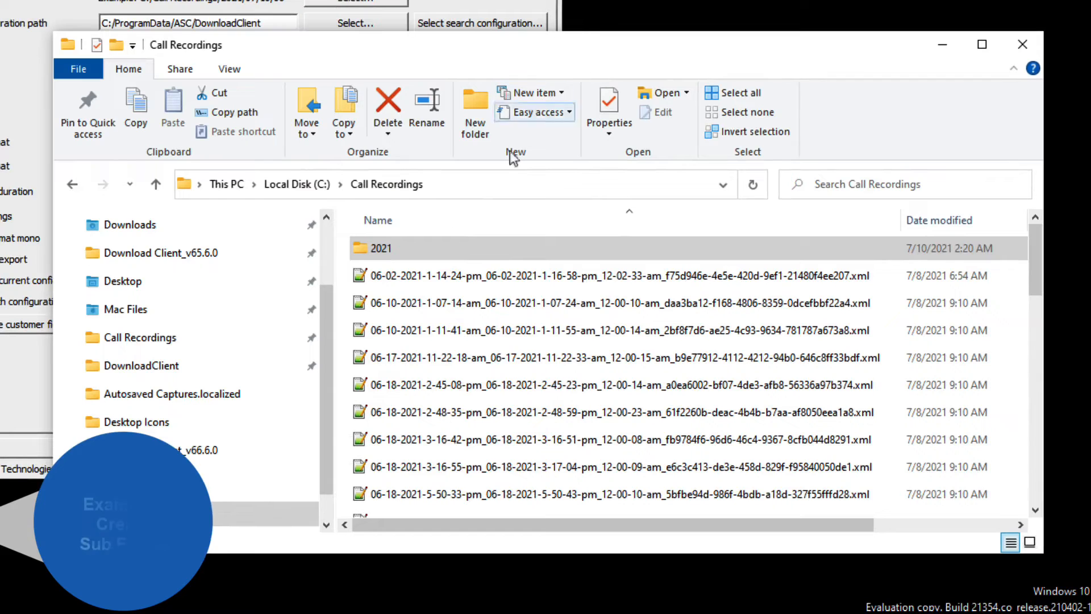
pyautogui.doubleClick(376, 251)
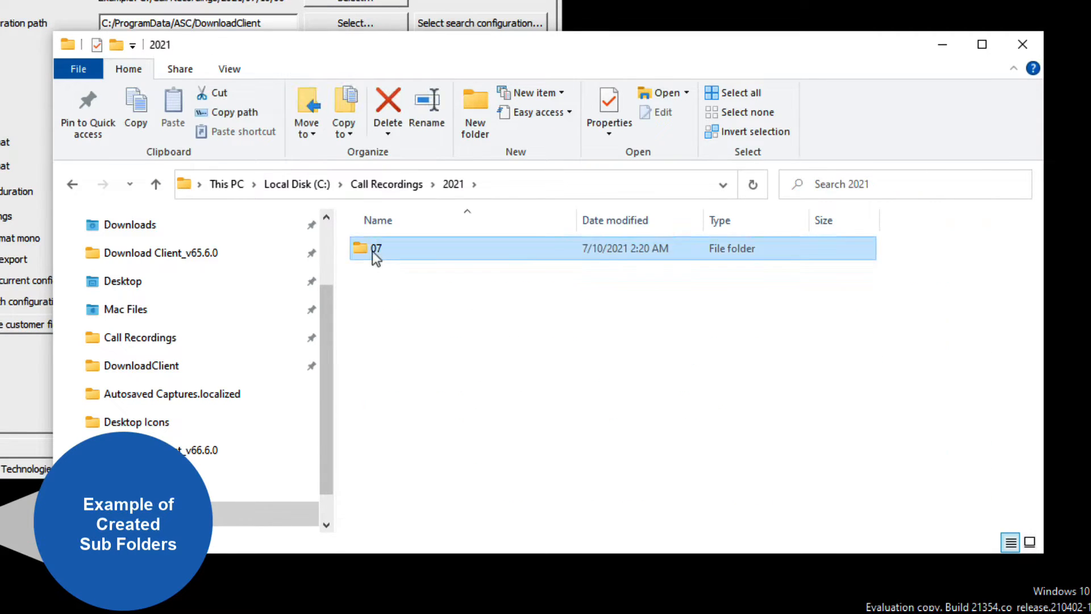
pyautogui.doubleClick(372, 251)
pyautogui.doubleClick(376, 250)
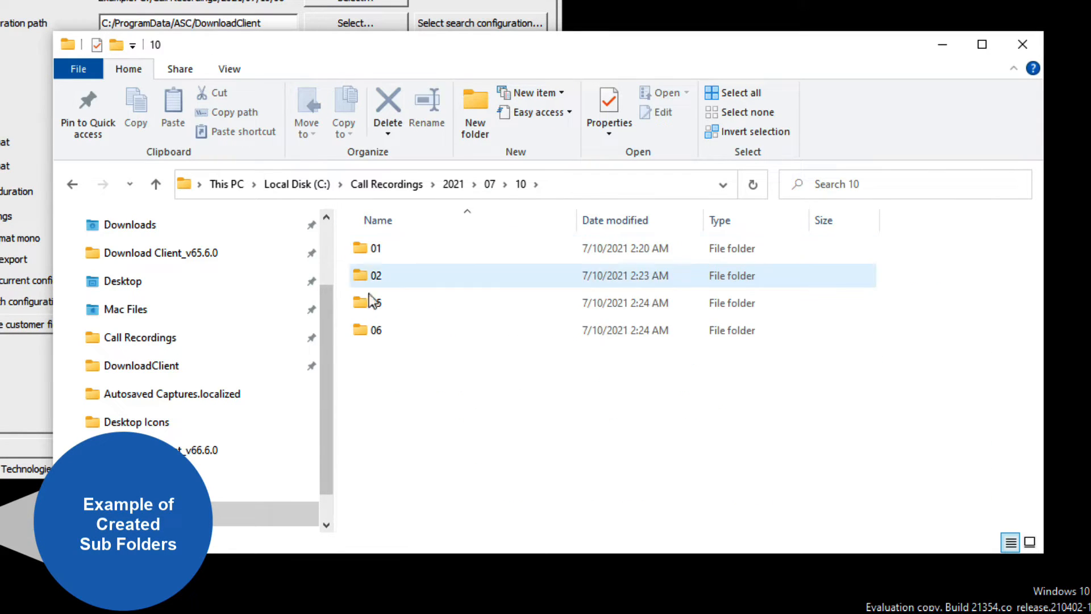
pyautogui.doubleClick(366, 341)
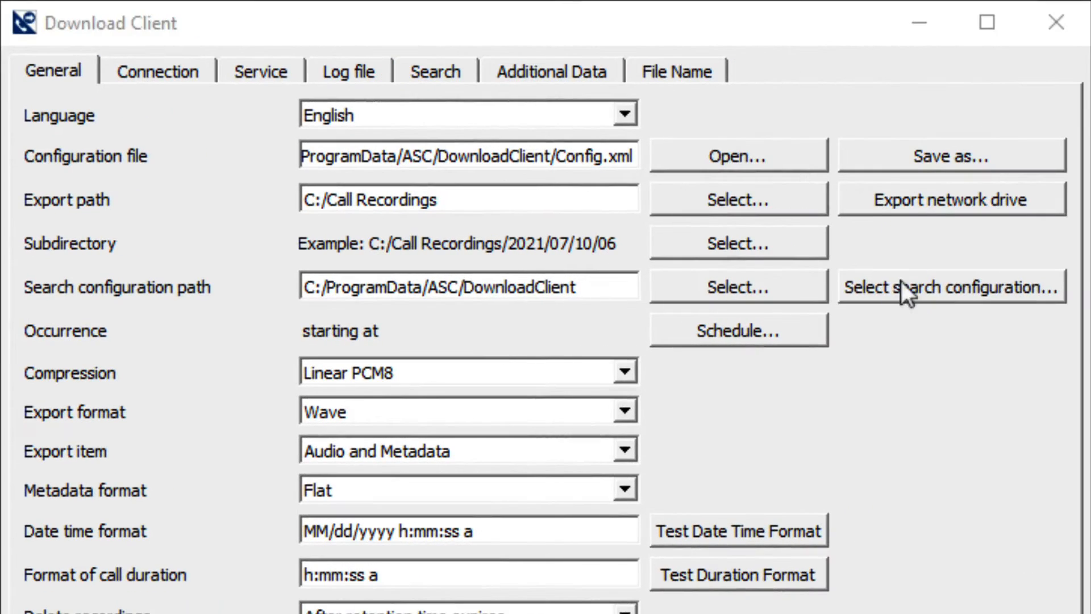
# Step: Choose July Calls among the saved search configurations, and cancel the selection without loading it
pyautogui.click(901, 280)
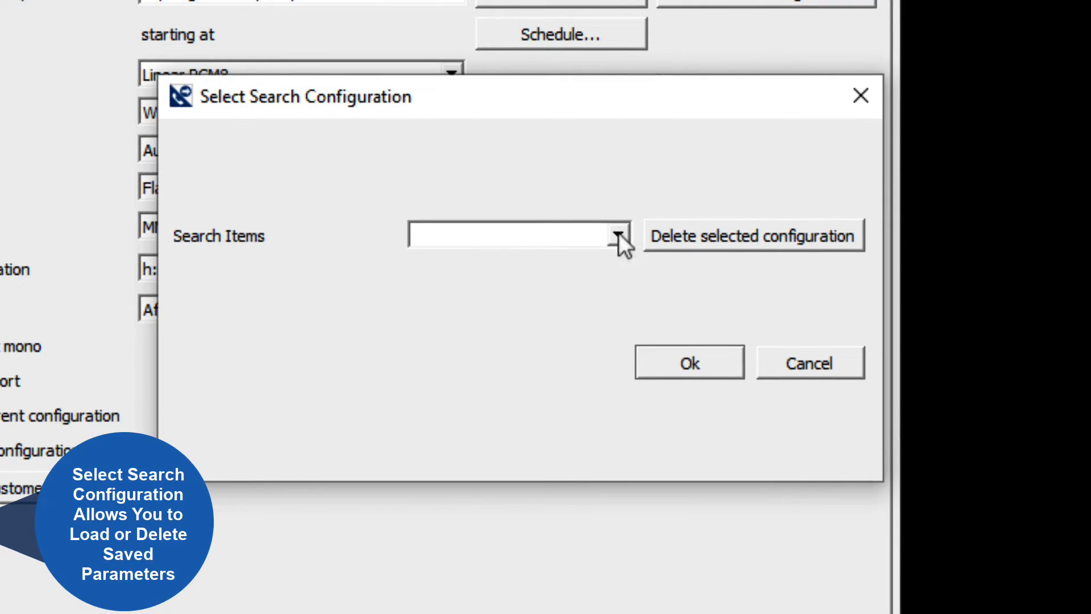
pyautogui.click(619, 233)
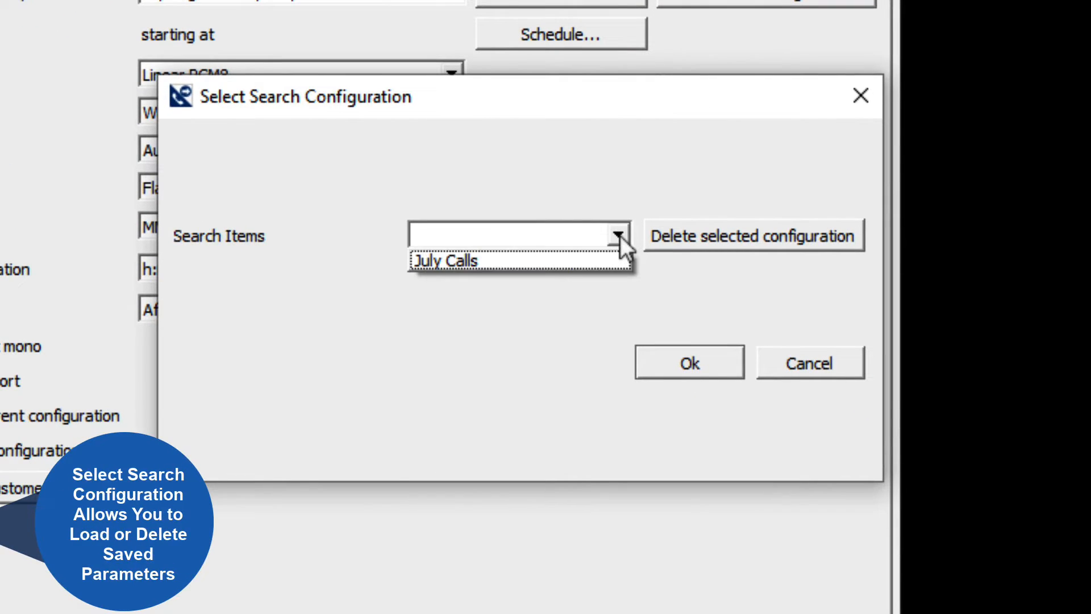
pyautogui.click(571, 258)
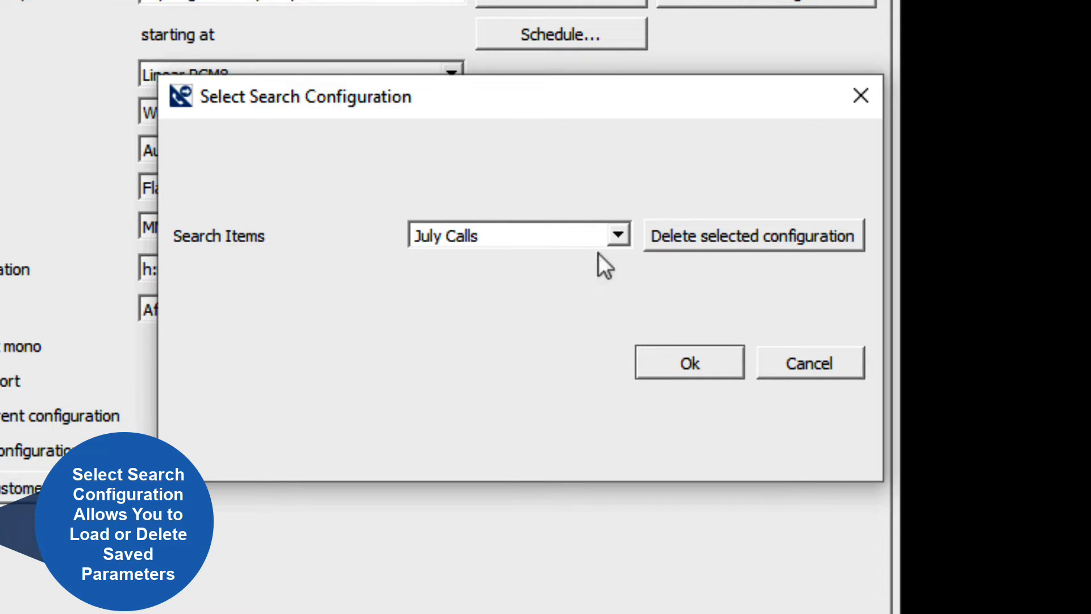
pyautogui.click(780, 356)
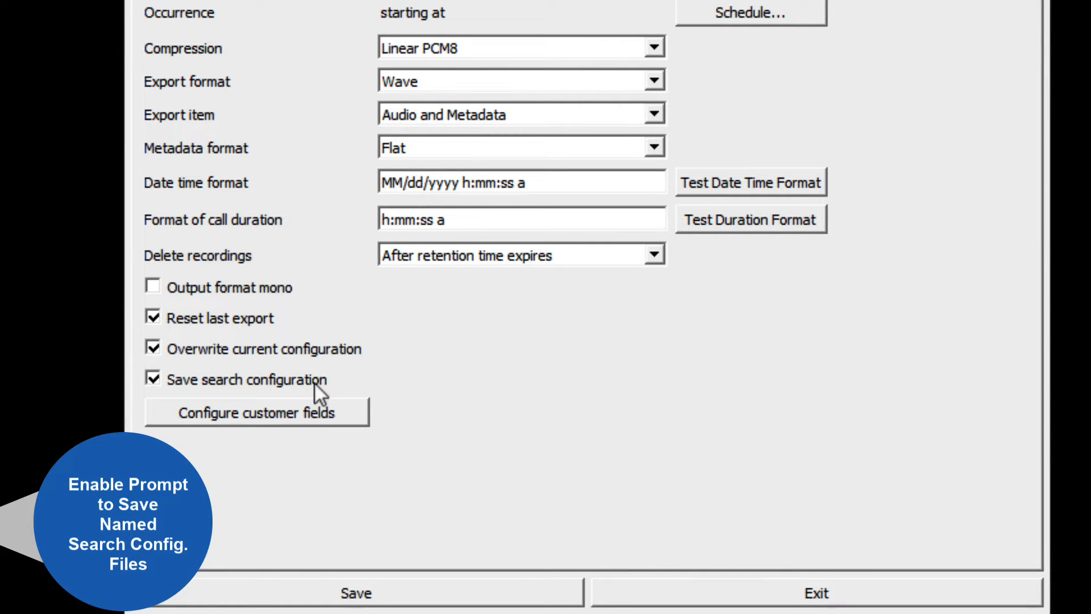
# Step: Save the configuration with the save search configuration option enabled, skipping the naming of a search configuration
pyautogui.click(296, 587)
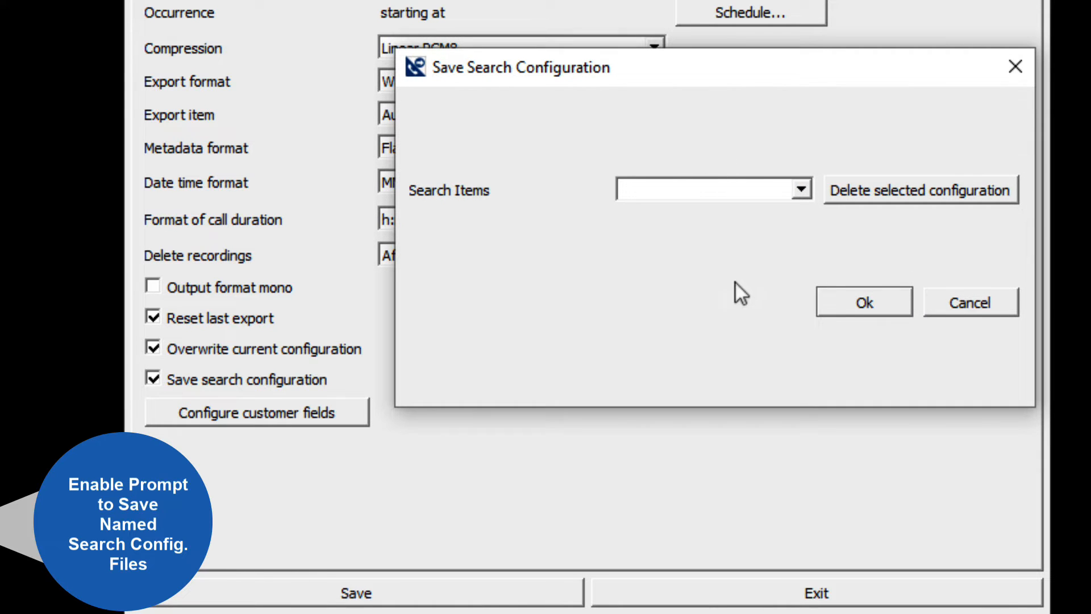
pyautogui.click(963, 295)
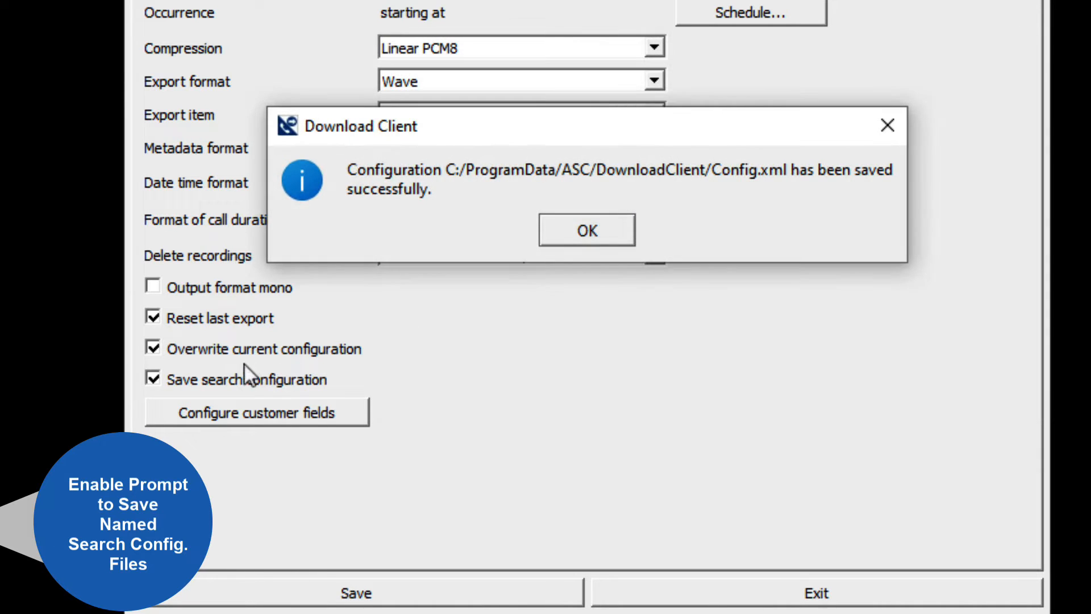
pyautogui.click(619, 224)
# Step: Disable the save search configuration option and save the configuration again
pyautogui.click(153, 380)
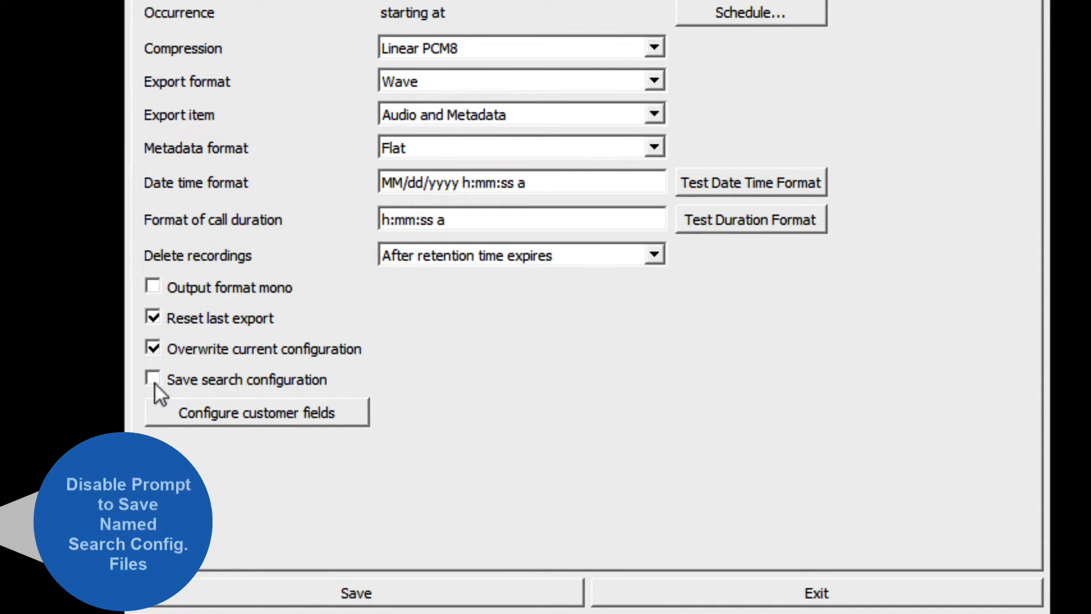
pyautogui.click(359, 587)
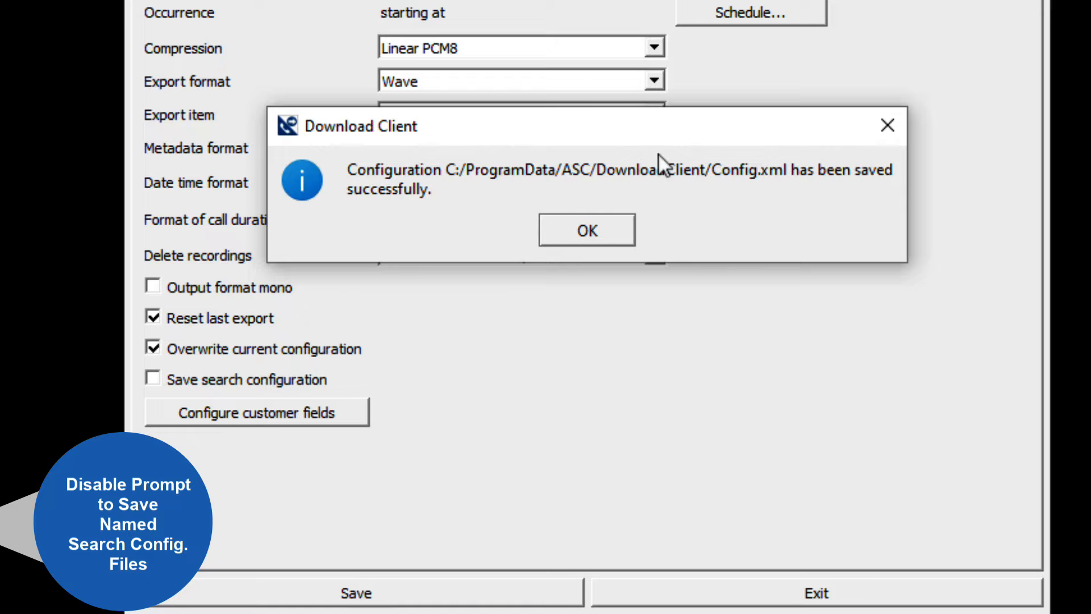
pyautogui.click(591, 232)
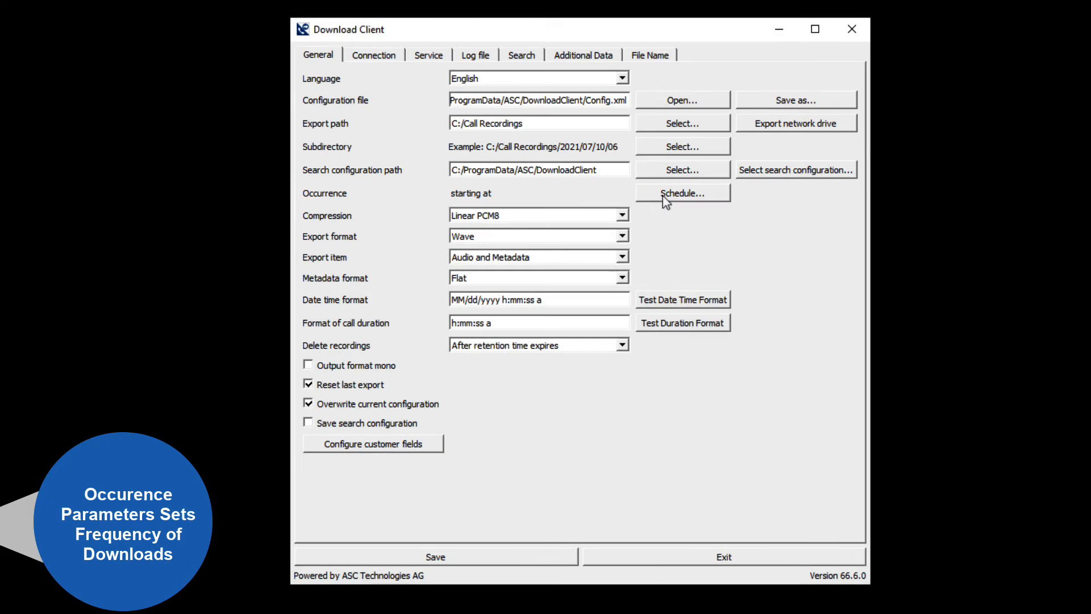
# Step: Look through the Once, Every minute, Daily, Weekly and Monthly recurrence patterns in the download schedule, and cancel without changing it
pyautogui.click(664, 196)
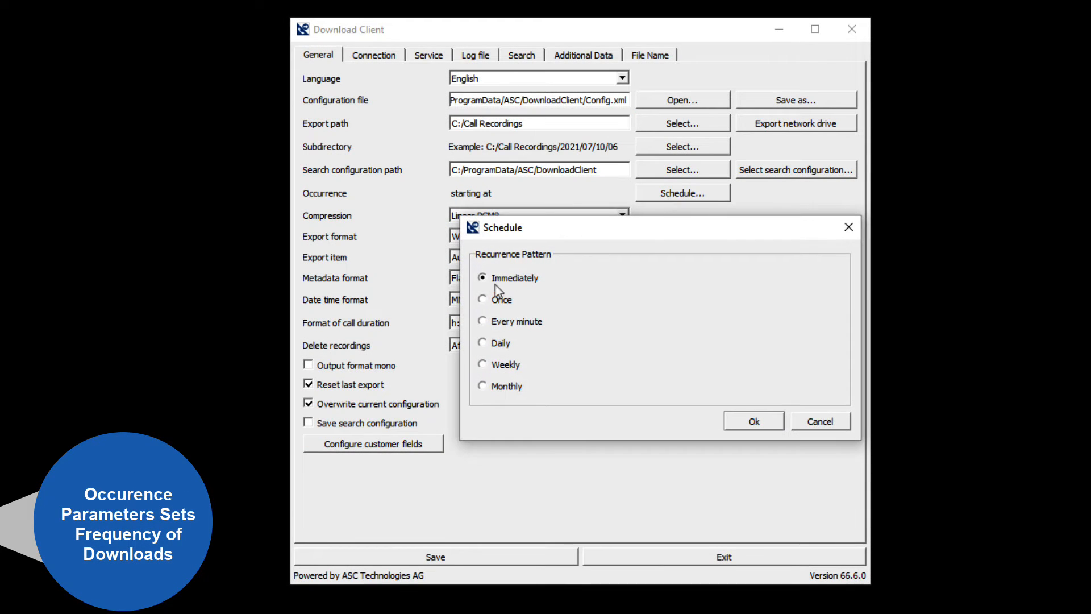
pyautogui.click(483, 300)
pyautogui.click(515, 323)
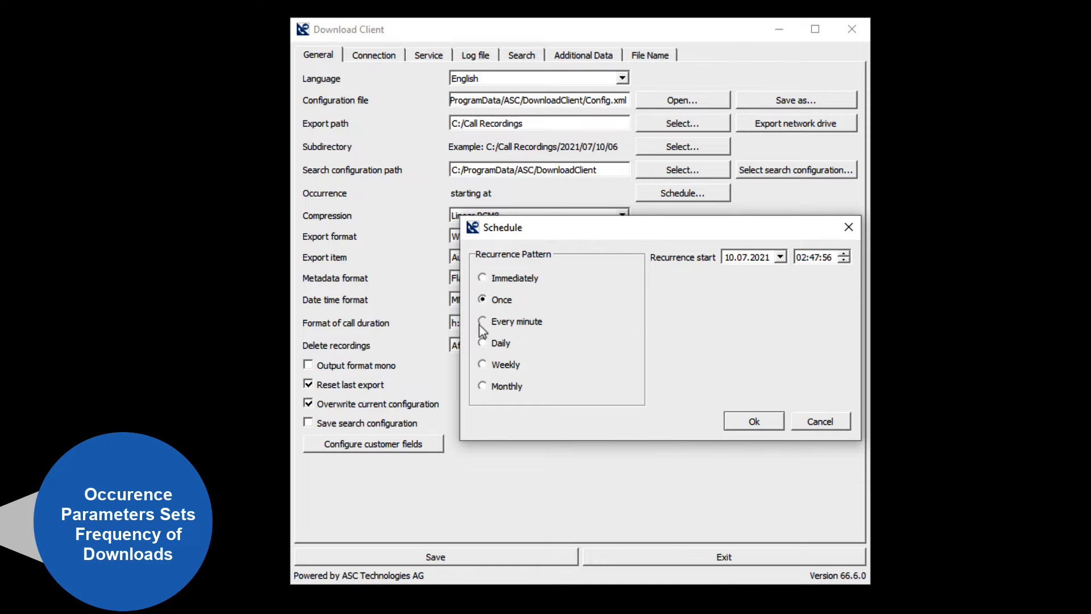
pyautogui.click(513, 344)
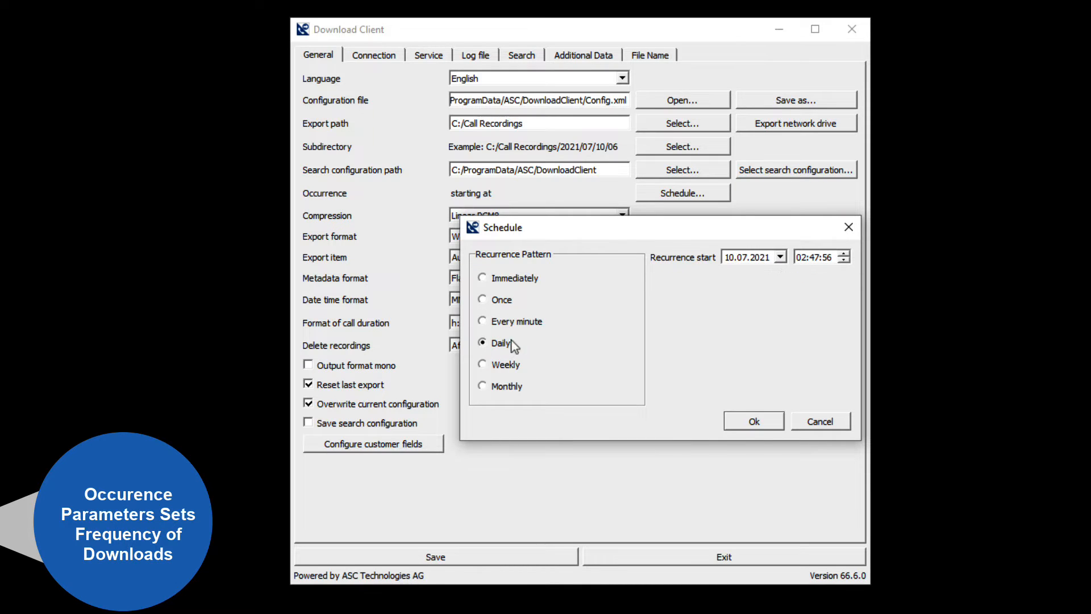
pyautogui.click(483, 364)
pyautogui.click(484, 386)
pyautogui.click(819, 421)
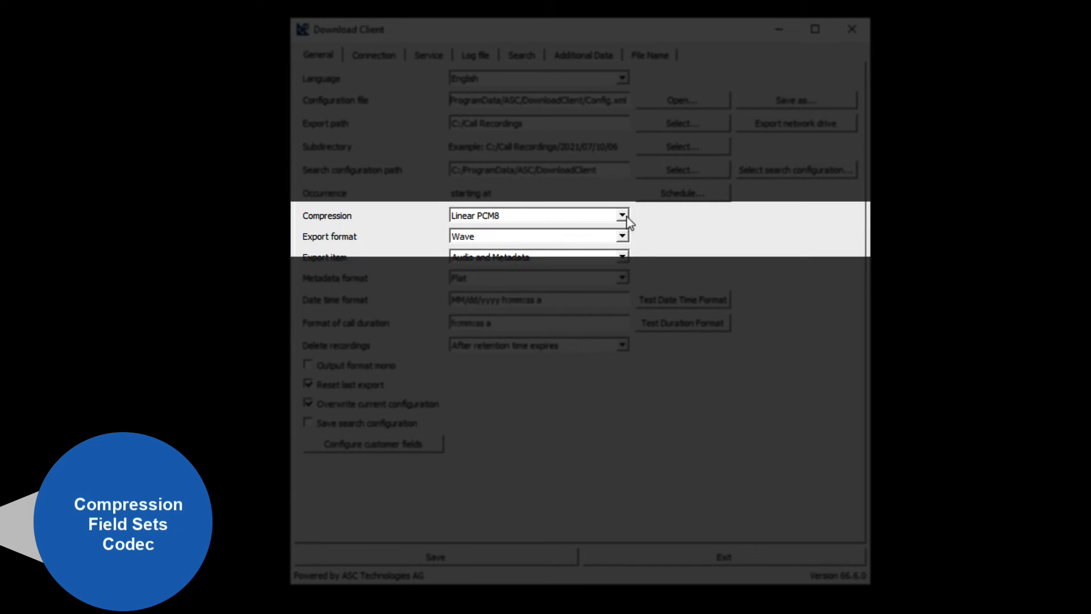
# Step: Review the available compression codecs and export formats, keeping Linear PCM8 and Wave
pyautogui.click(622, 216)
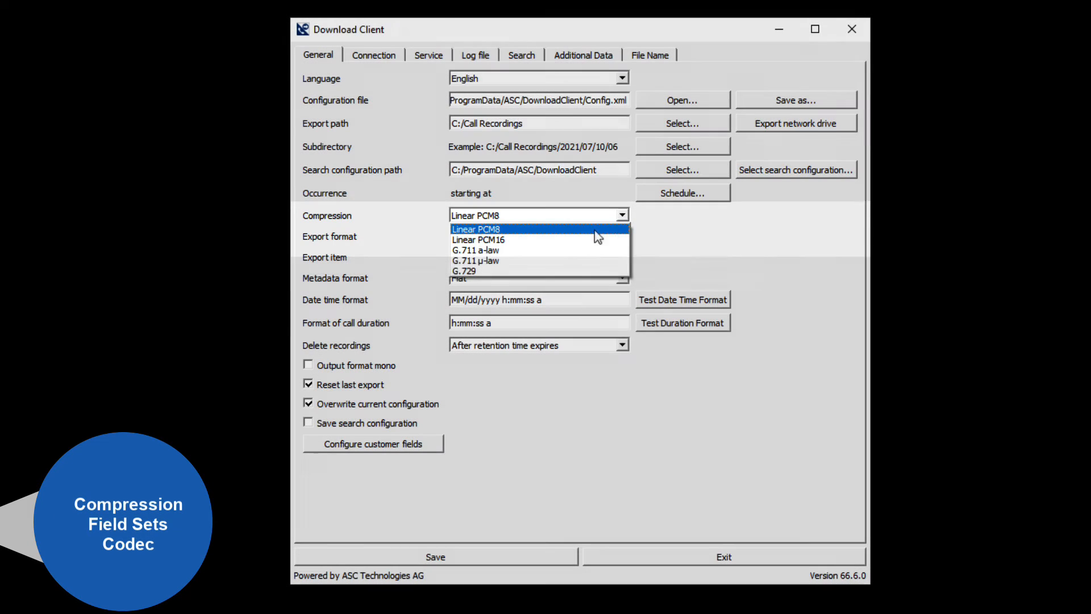
pyautogui.click(494, 233)
pyautogui.click(506, 236)
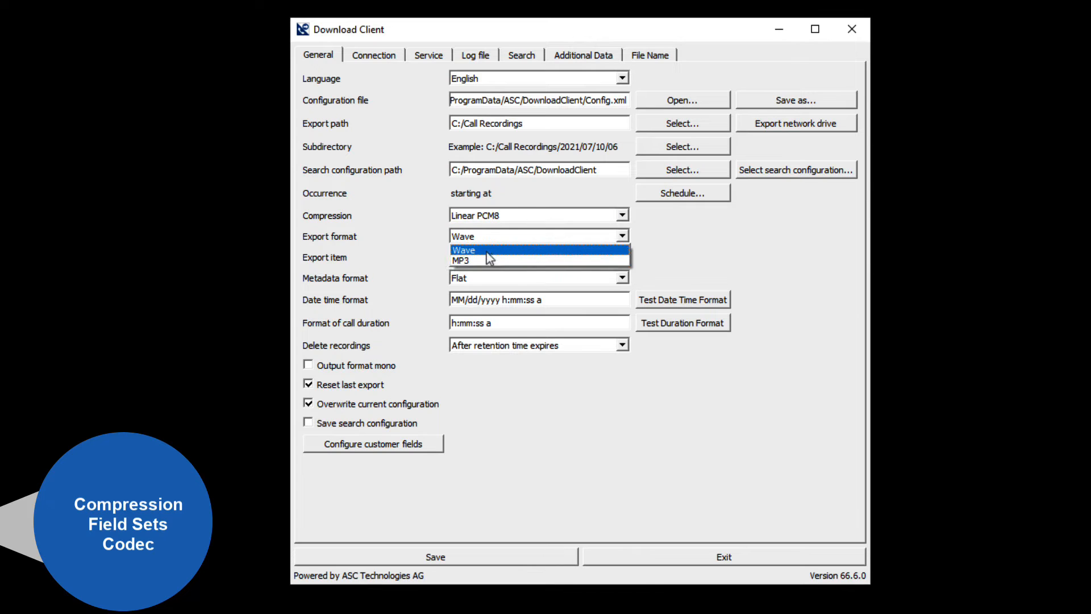
pyautogui.click(648, 216)
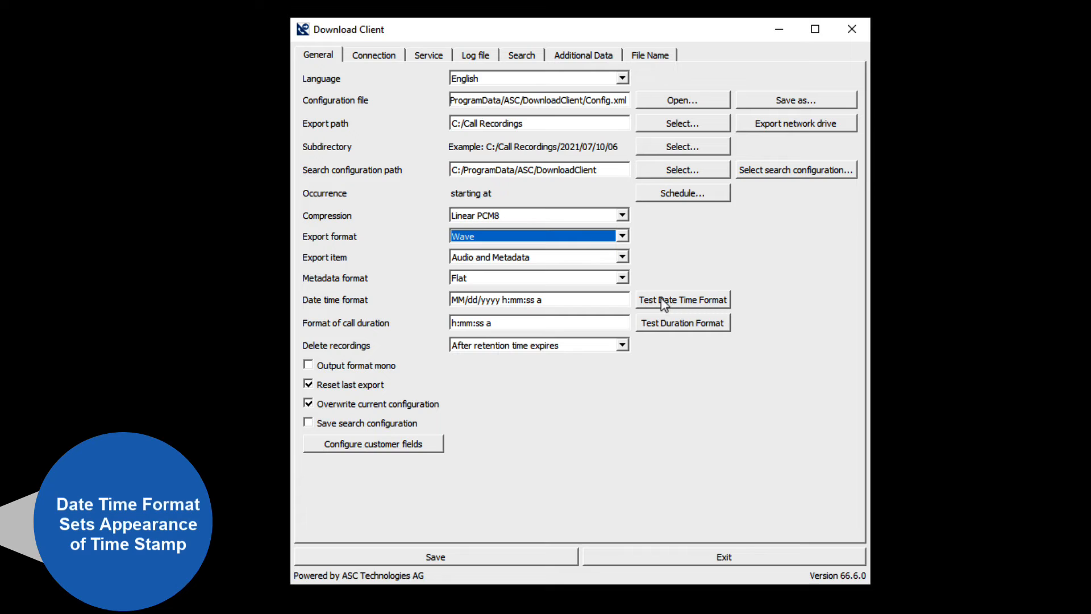
# Step: Test the date time format, remove its am/pm marker to get MM/dd/yyyy h:mm:ss, and test it again
pyautogui.click(663, 304)
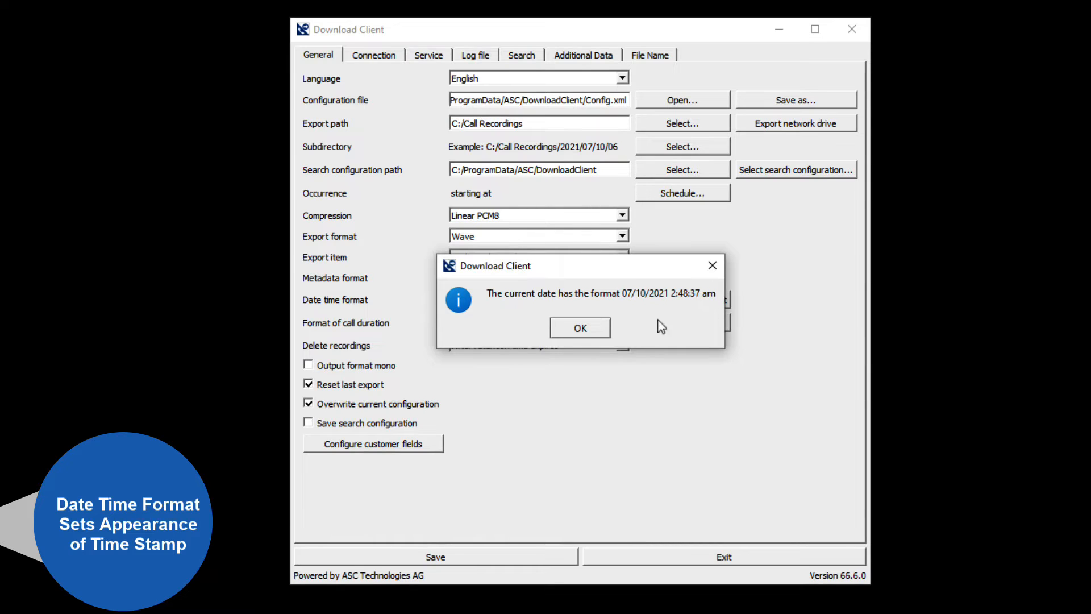
pyautogui.click(591, 329)
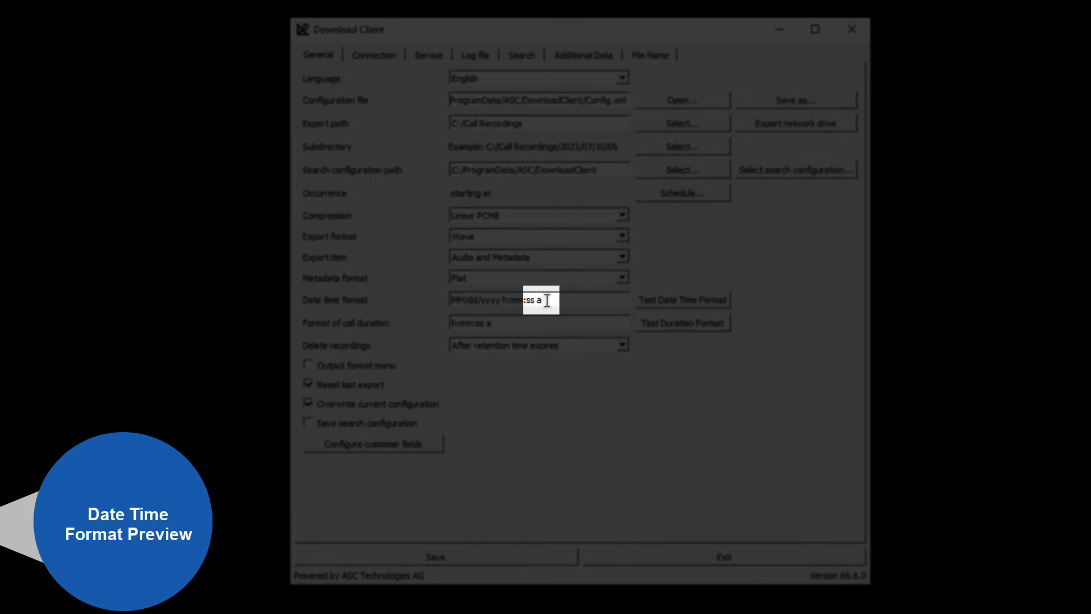
pyautogui.press('BackSpace')
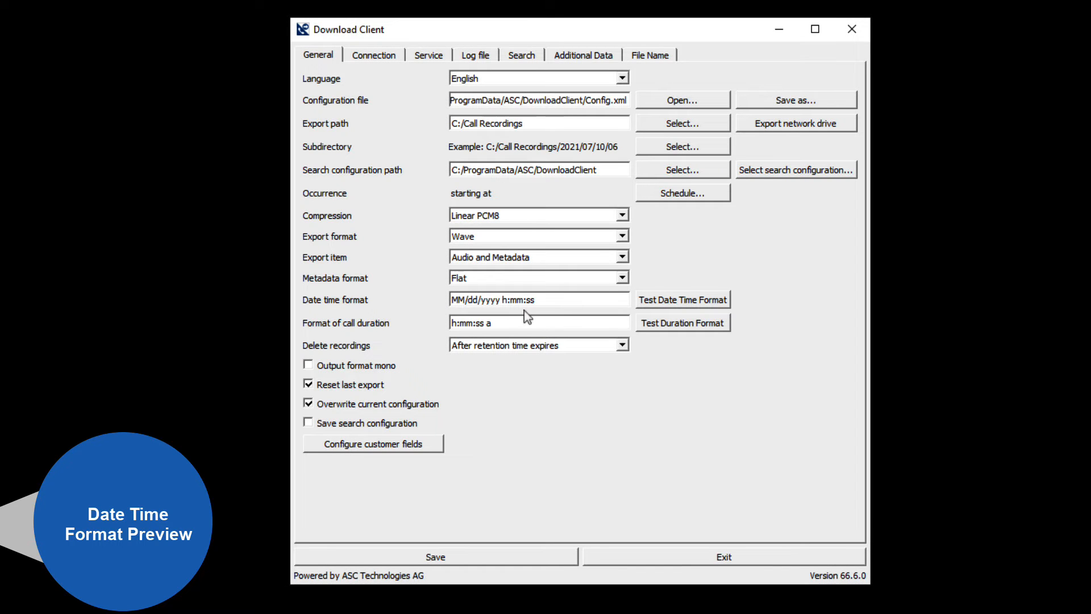
pyautogui.click(681, 307)
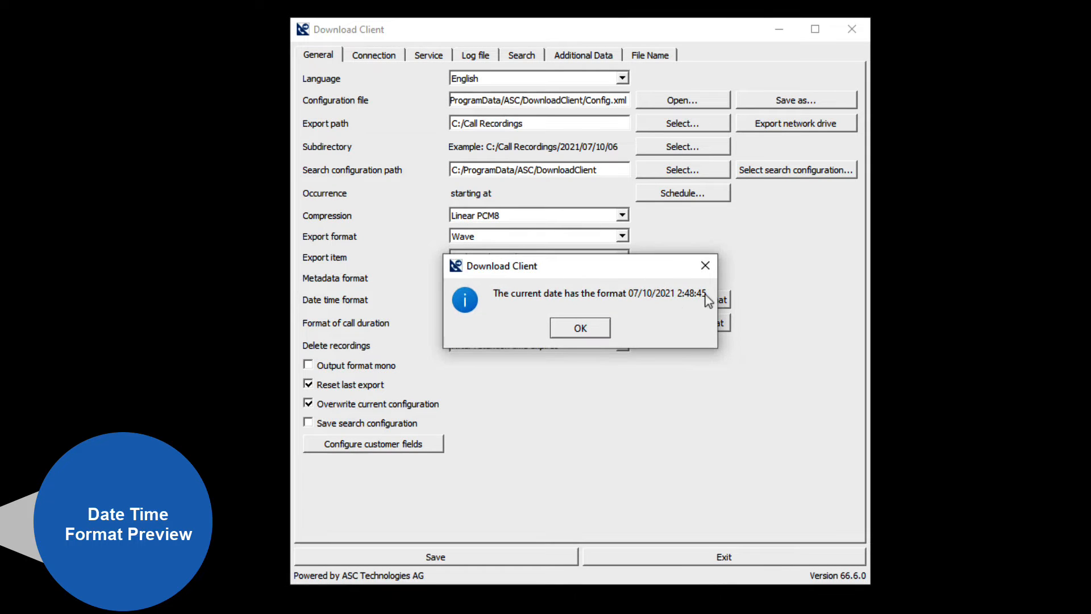
pyautogui.click(588, 331)
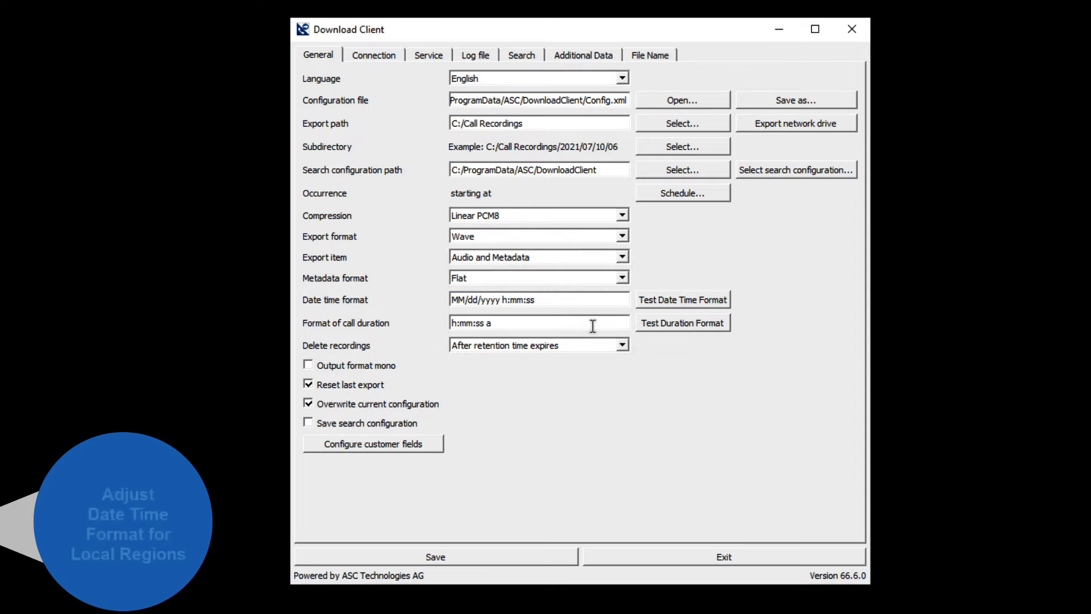
# Step: Set the date time format to dd/MM/yyyy h:mm:ss and test it
pyautogui.moveTo(466, 300); pyautogui.dragTo(445, 311)
pyautogui.write('dd')
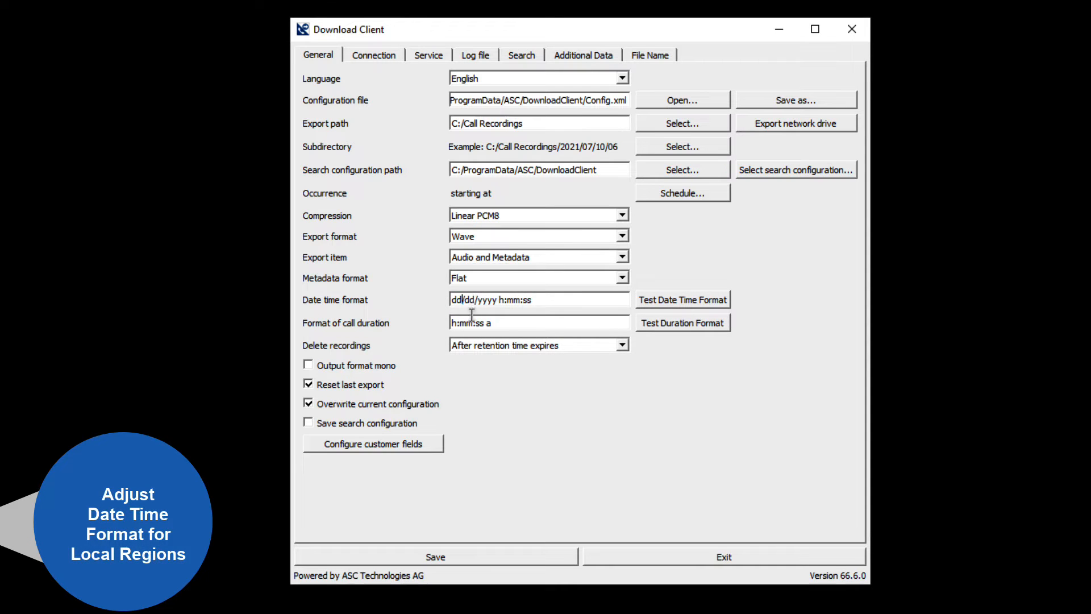
pyautogui.click(473, 300)
pyautogui.press('BackSpace')
pyautogui.press('BackSpace')
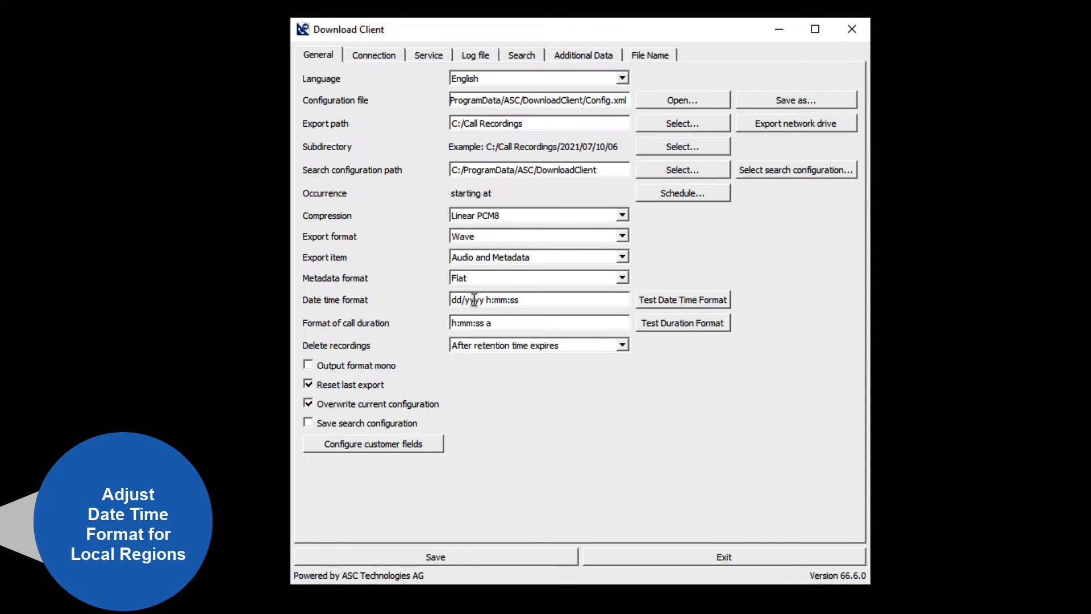
pyautogui.write('MM')
pyautogui.click(685, 301)
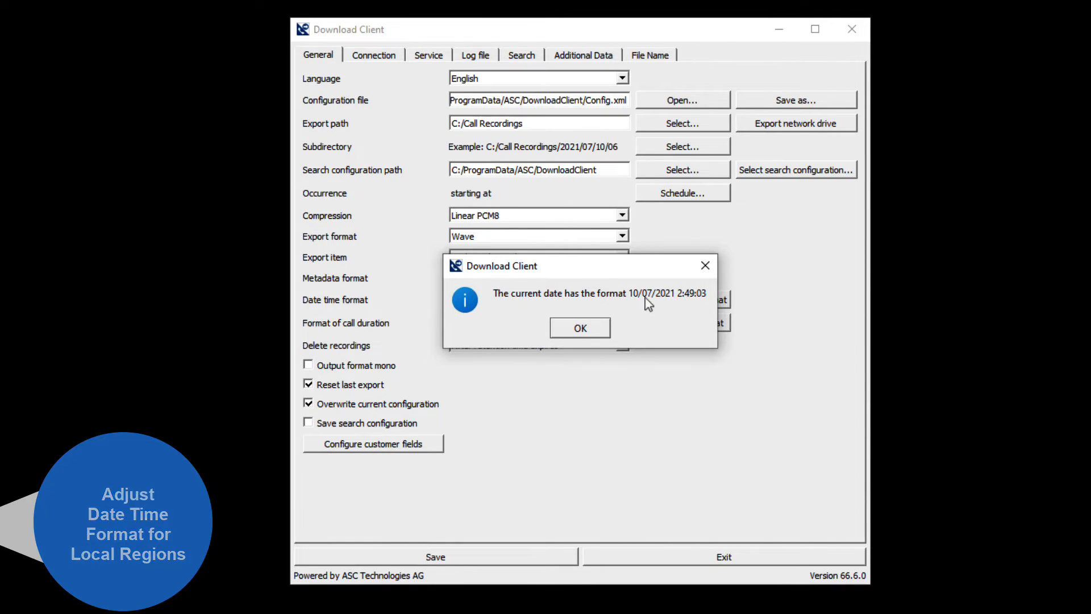
pyautogui.click(574, 330)
# Step: Test the current format of call duration and dismiss the preview
pyautogui.click(507, 322)
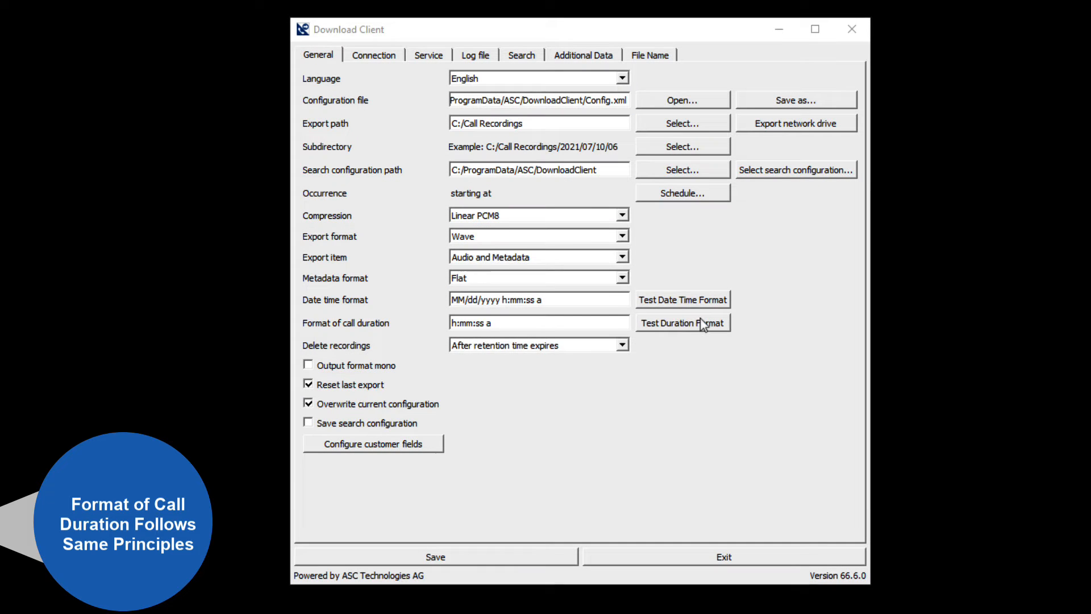
pyautogui.click(705, 322)
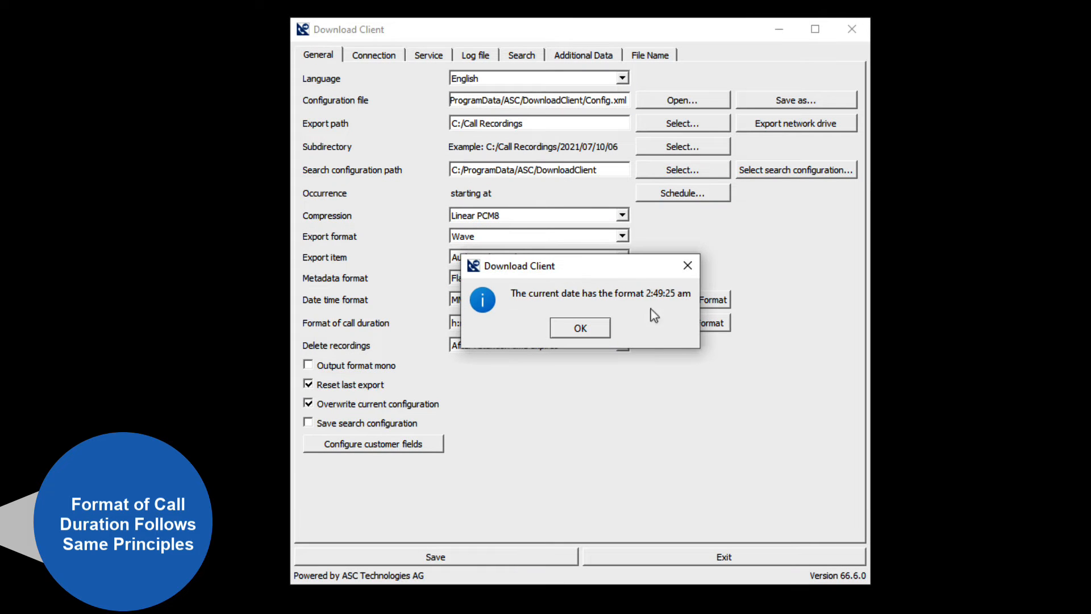
pyautogui.click(601, 328)
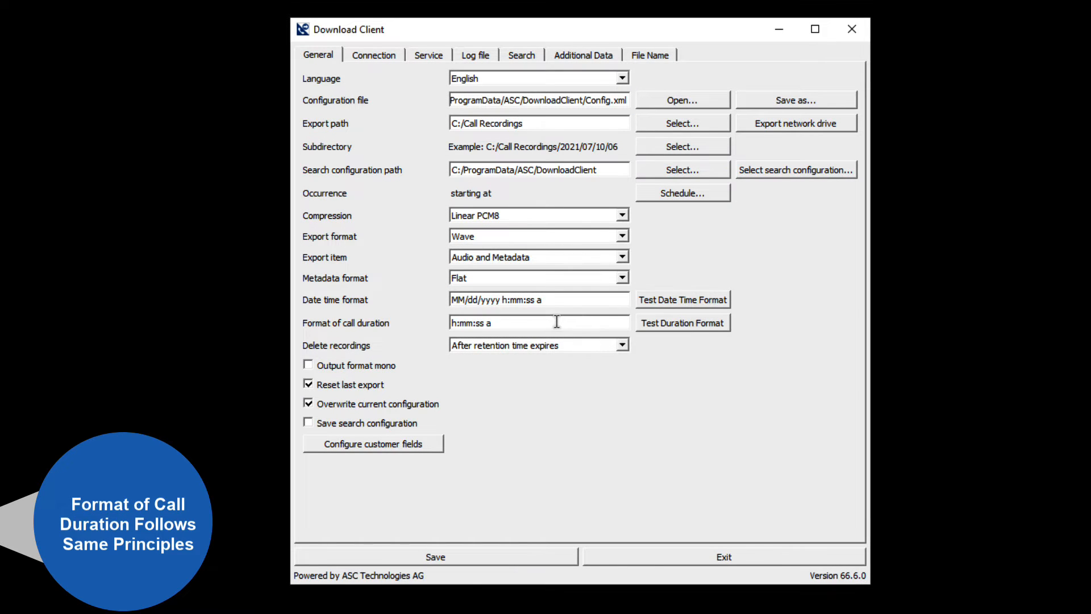
# Step: Test the call duration format without its am/pm marker as h:mm:ss, and restore it to h:mm:ss a
pyautogui.click(554, 322)
pyautogui.press('BackSpace')
pyautogui.click(657, 325)
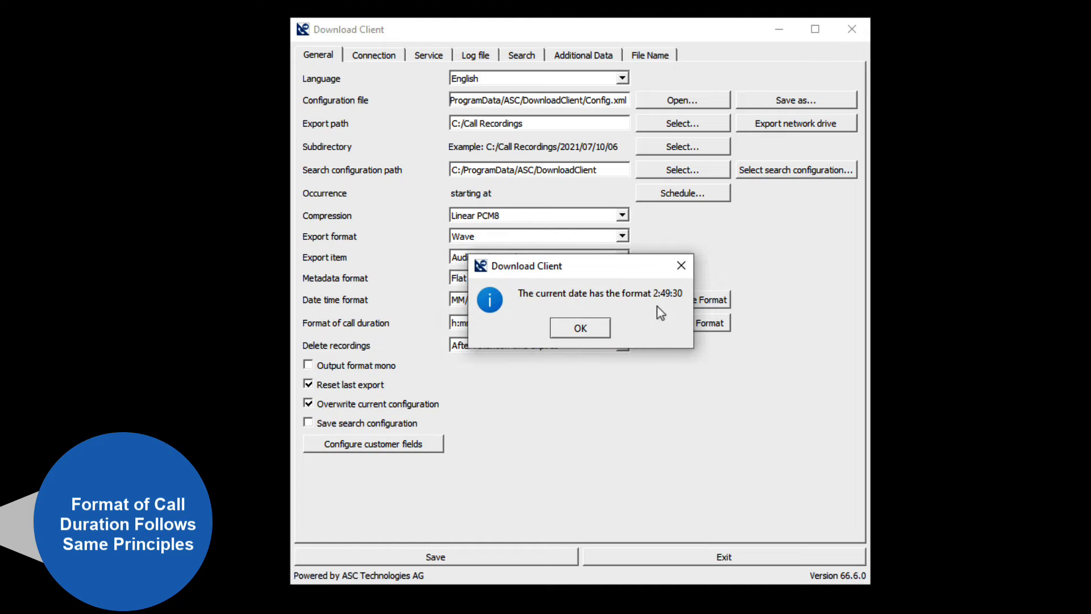
pyautogui.click(597, 327)
pyautogui.click(558, 322)
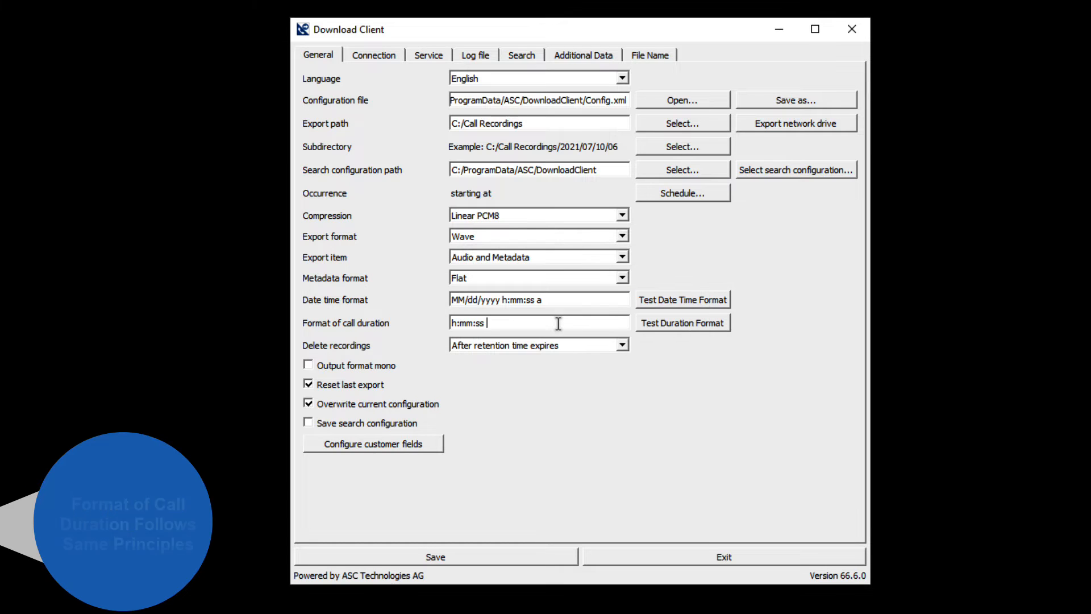
pyautogui.write('a')
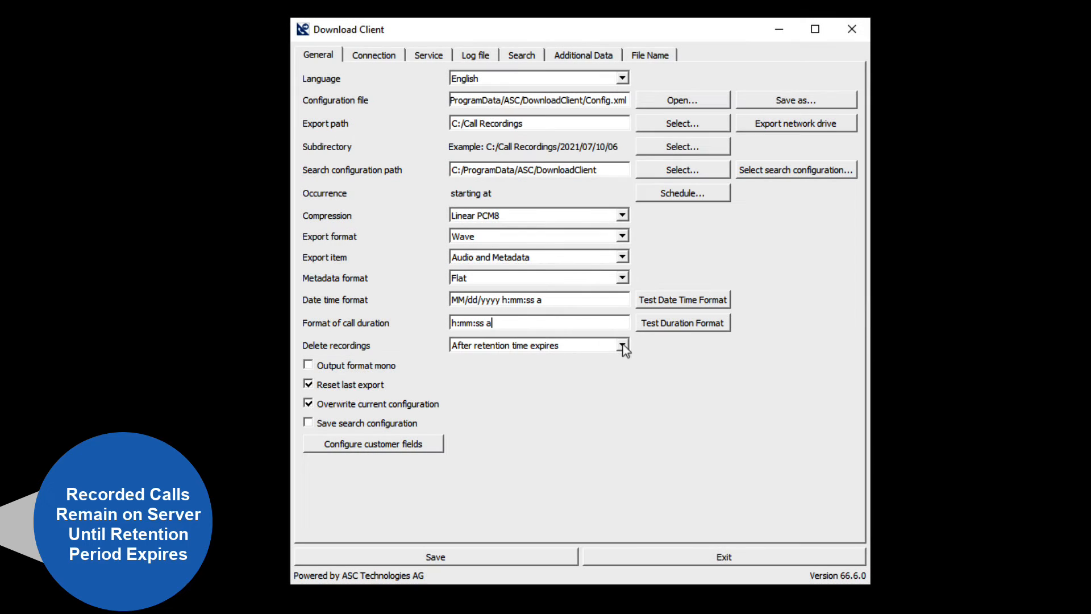
# Step: Review the delete recordings options, keeping After retention time expires, and enable the save search configuration option
pyautogui.click(622, 345)
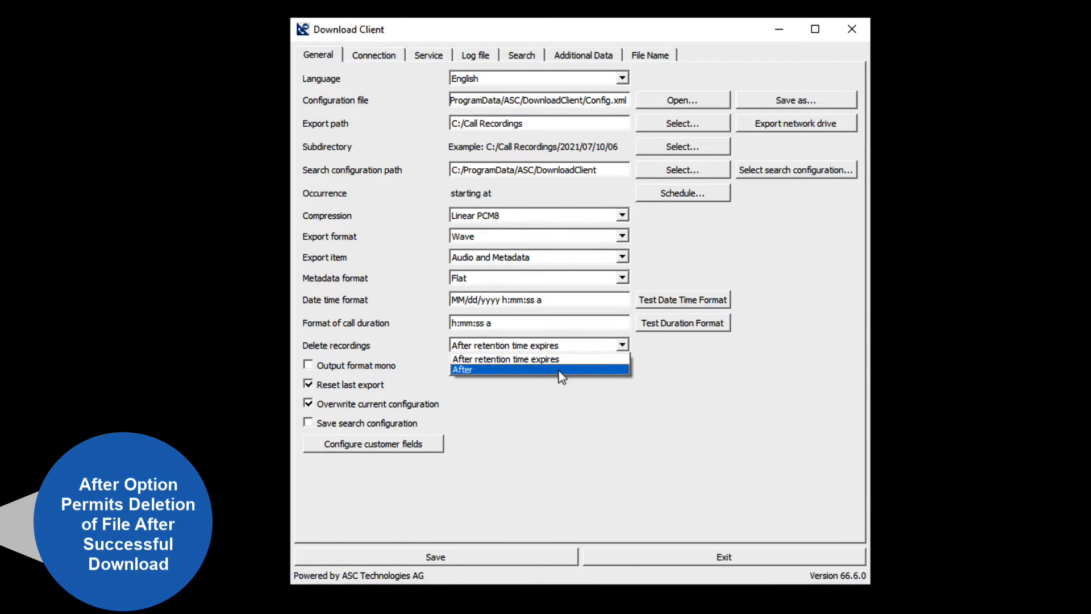
pyautogui.click(654, 350)
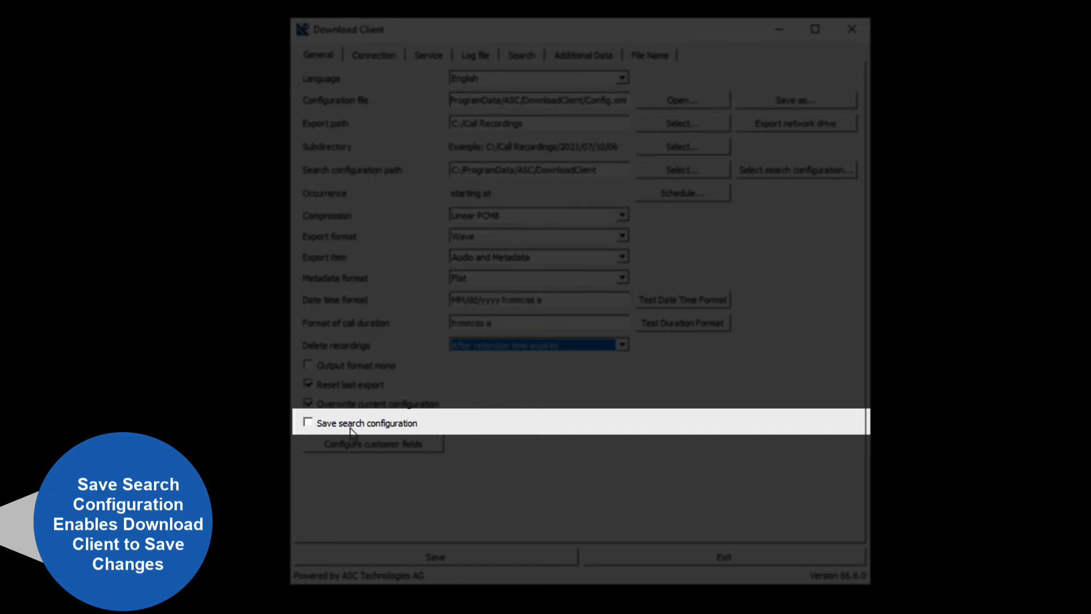
pyautogui.click(308, 423)
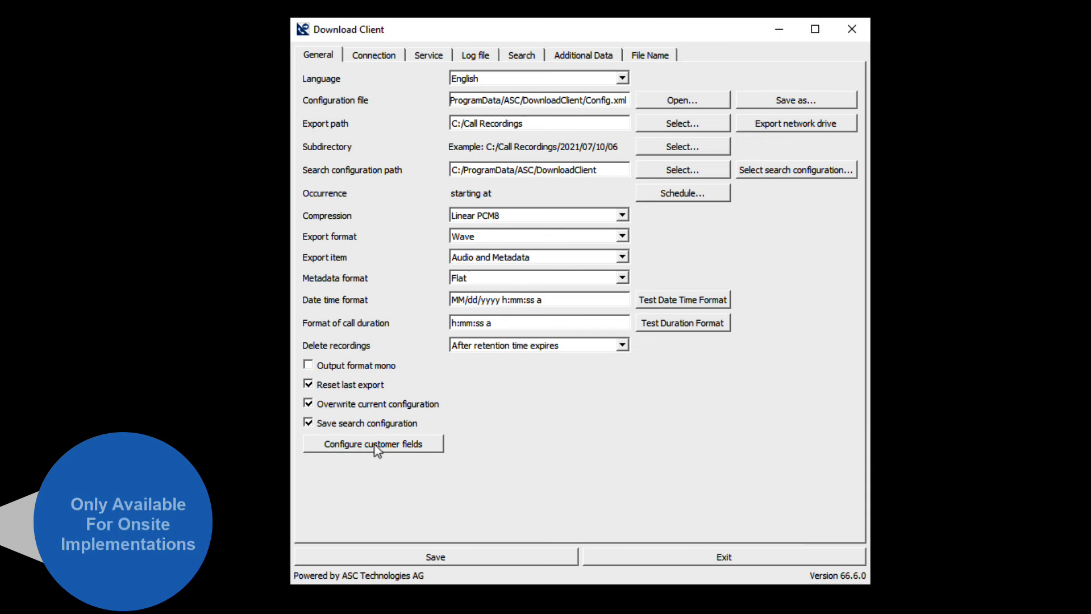
# Step: Open the customer fields configuration and name the CustomCP01 field Partner ID
pyautogui.click(374, 444)
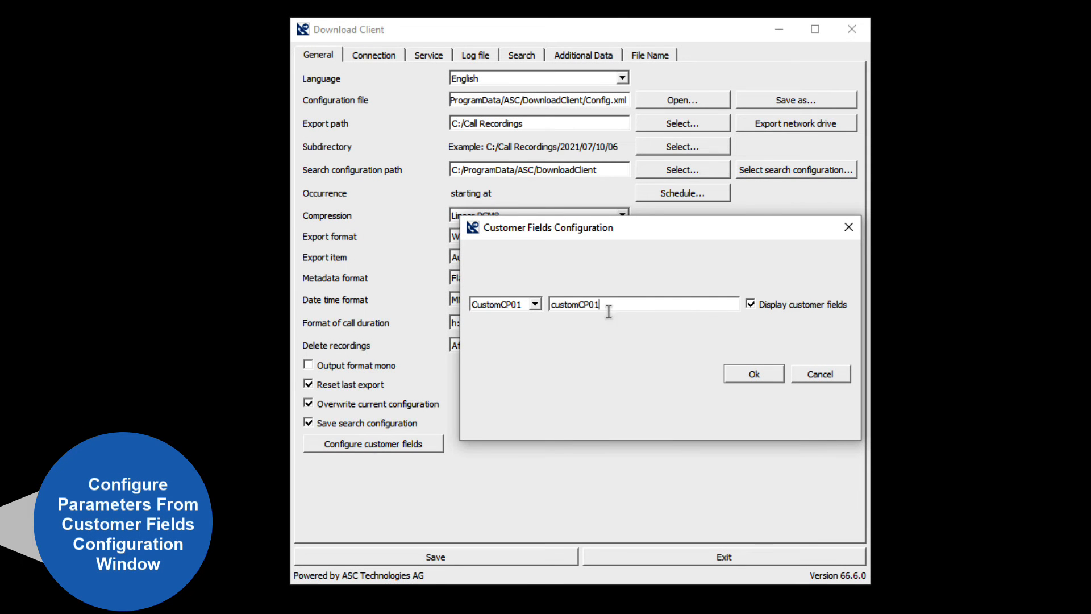
pyautogui.moveTo(606, 307); pyautogui.dragTo(519, 319)
pyautogui.write('Partner ID')
# Step: Name the CustomCP02 customer field Invoice#, enable its display, and confirm the customer fields configuration
pyautogui.click(516, 307)
pyautogui.click(514, 332)
pyautogui.press('Tab')
pyautogui.press('BackSpace')
pyautogui.write('Invoice#')
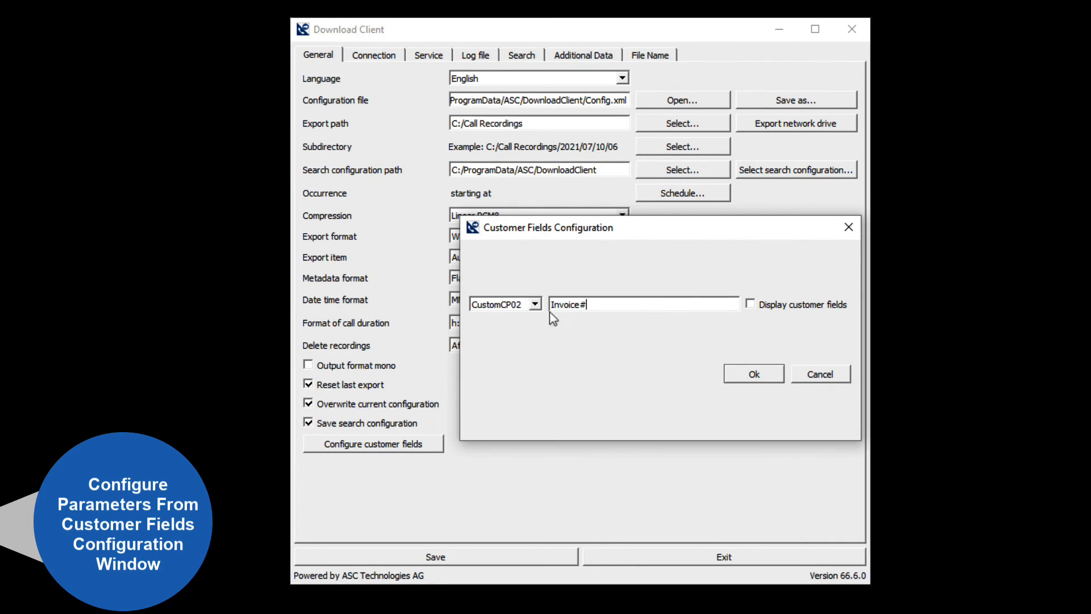
pyautogui.click(751, 304)
pyautogui.click(762, 375)
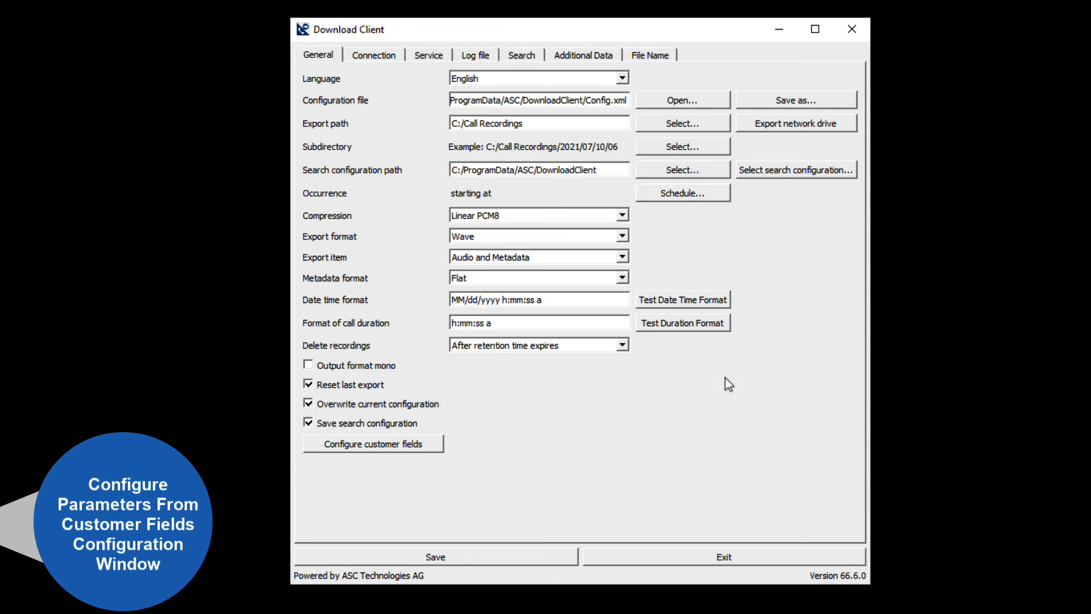
# Step: Check the Partner ID and Invoice# fields in the search criteria's additional customer data, leaving Partner ID inactive
pyautogui.click(533, 57)
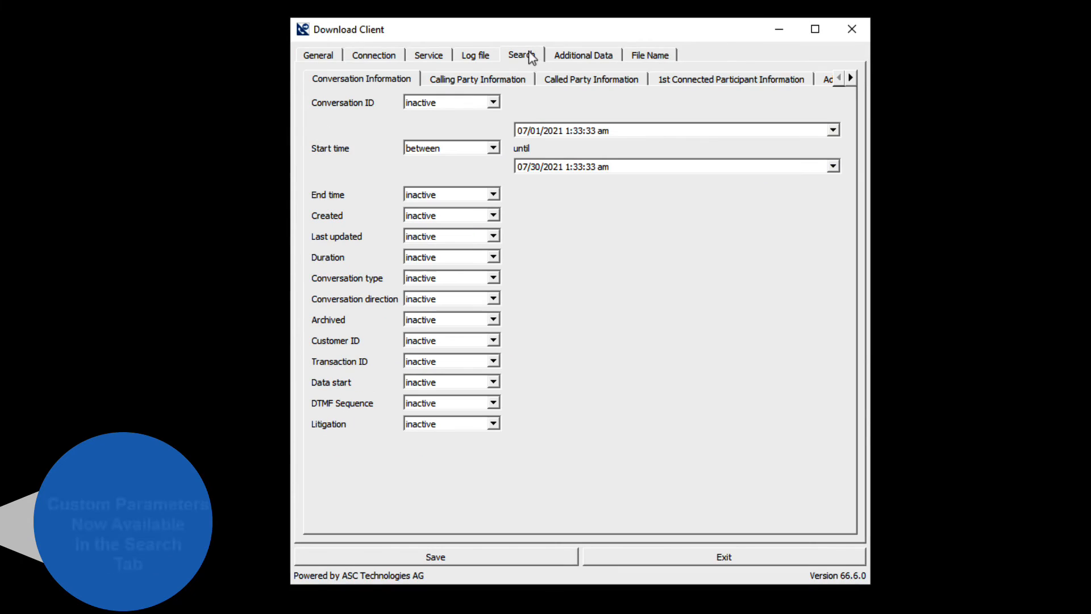
pyautogui.click(851, 77)
pyautogui.click(850, 77)
pyautogui.click(718, 82)
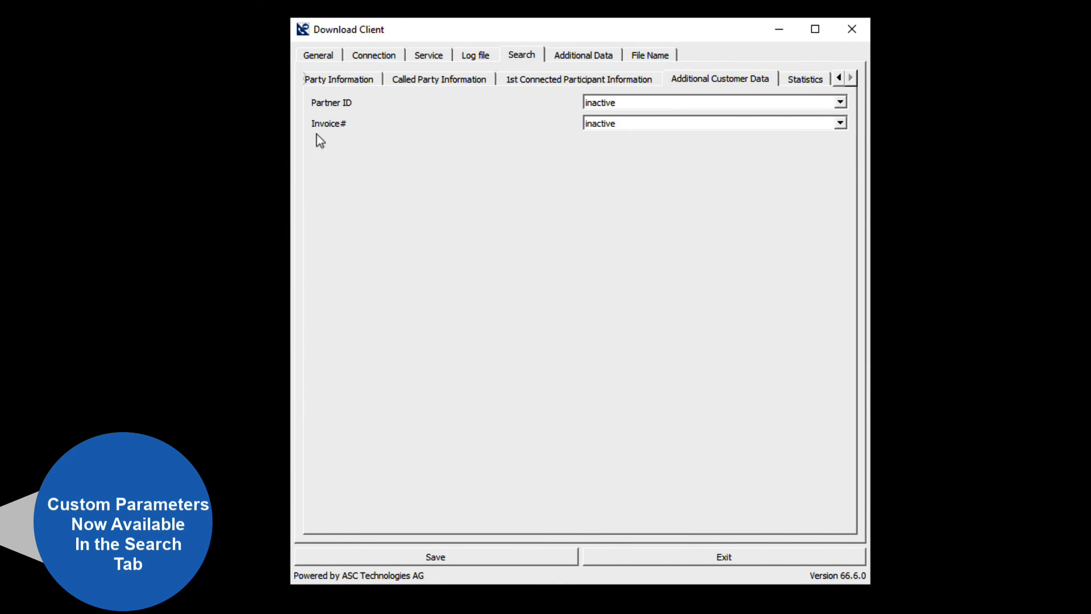
pyautogui.click(679, 103)
pyautogui.click(532, 113)
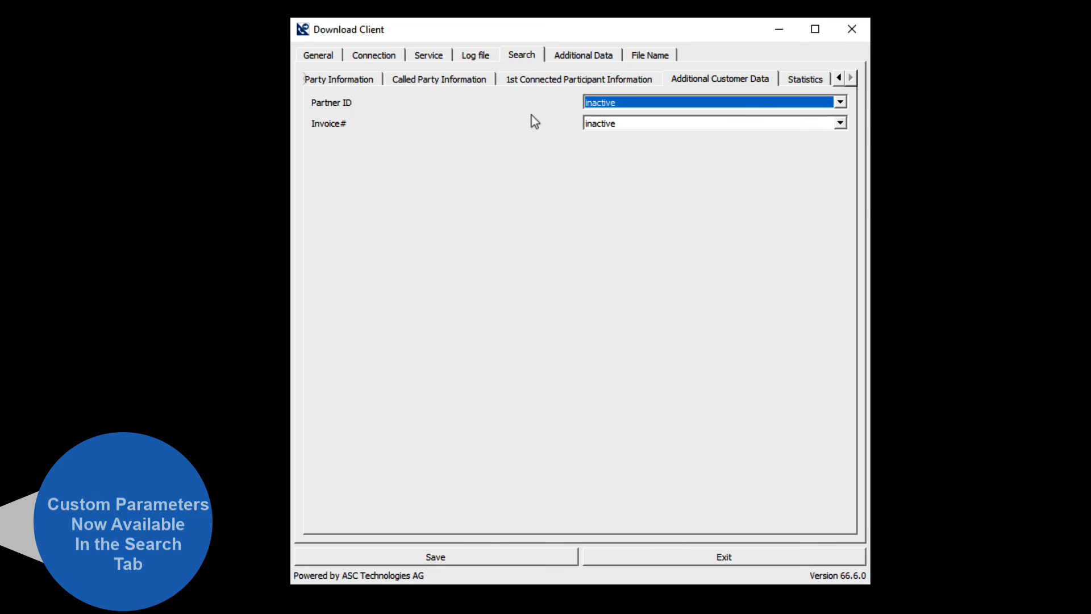
# Step: Check the additional customer data options for Partner ID and Invoice# in the Additional Data settings
pyautogui.click(584, 56)
pyautogui.click(852, 78)
pyautogui.click(853, 78)
pyautogui.click(730, 83)
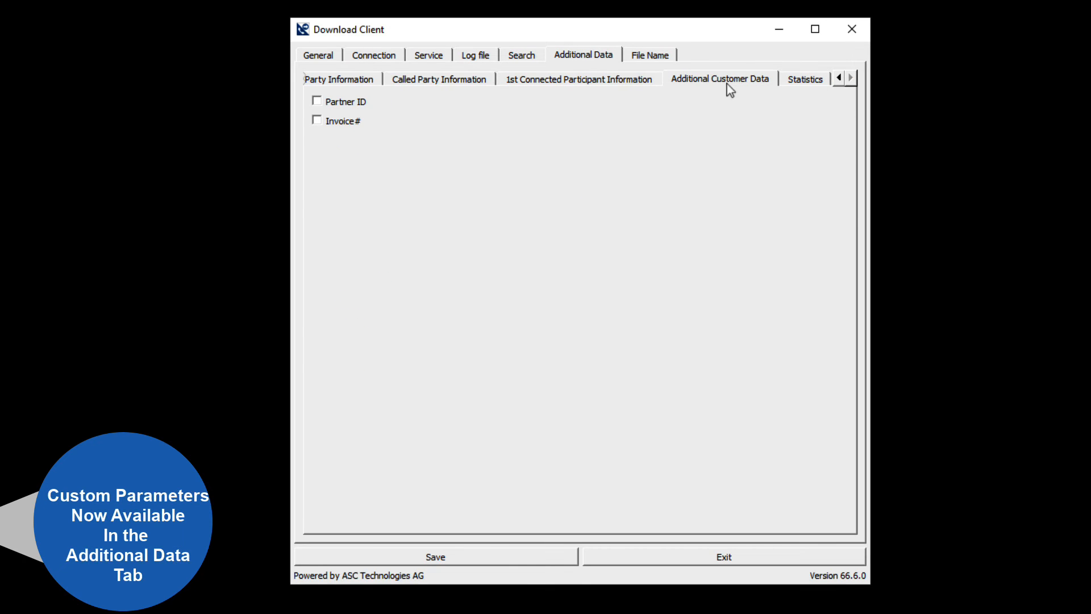
# Step: Save the configuration from the General settings, viewing the existing search items and cancelling the naming of a search configuration
pyautogui.click(324, 57)
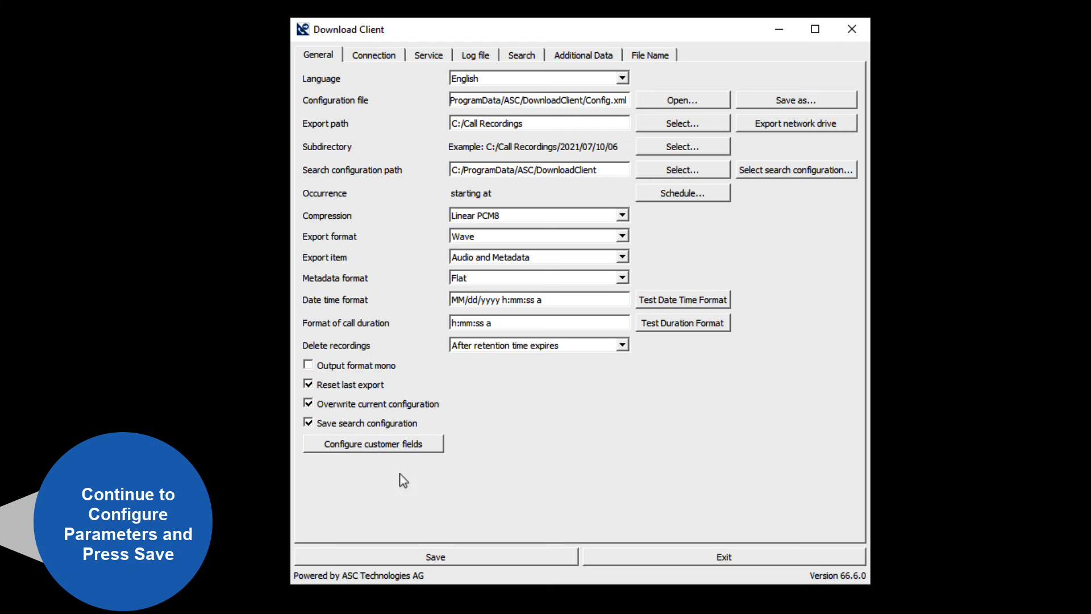
pyautogui.click(434, 556)
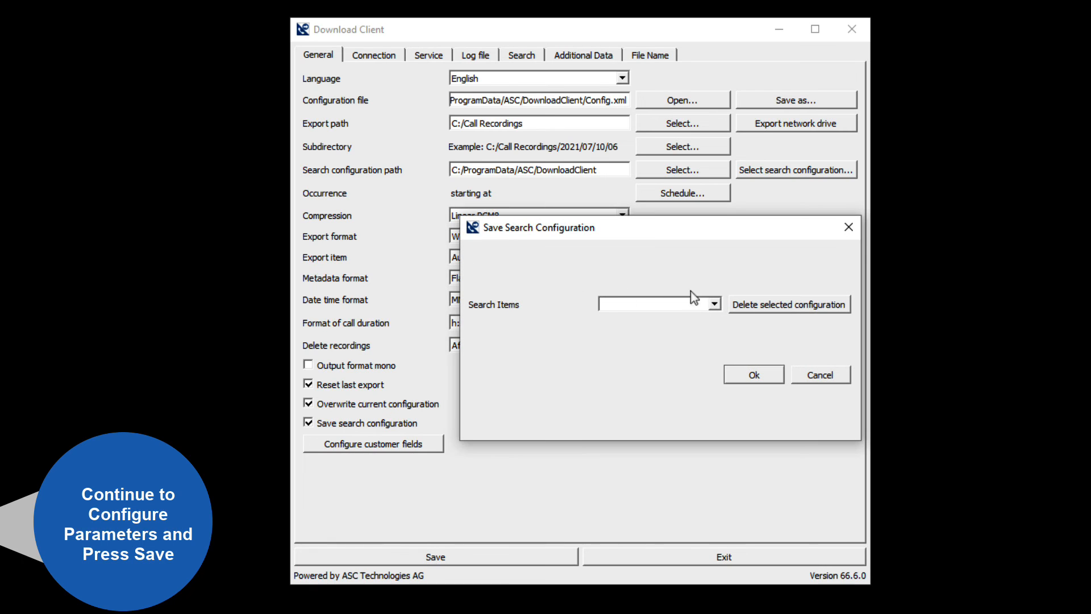
pyautogui.click(714, 303)
pyautogui.click(787, 324)
pyautogui.click(819, 375)
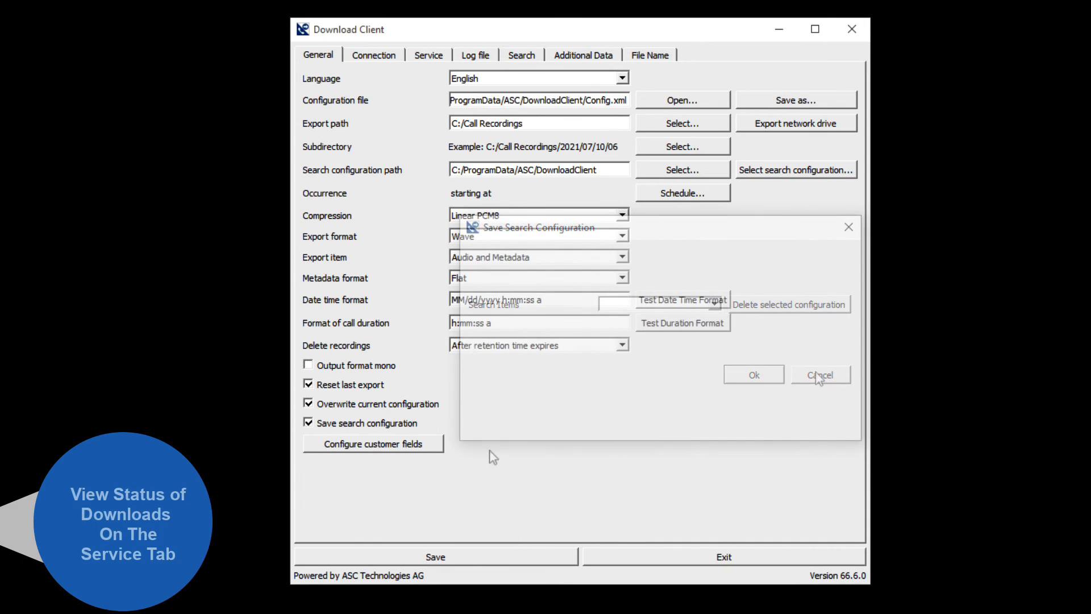
# Step: Check the download status of the service, and review the file name parameters from conversation information through additional customer data
pyautogui.click(427, 57)
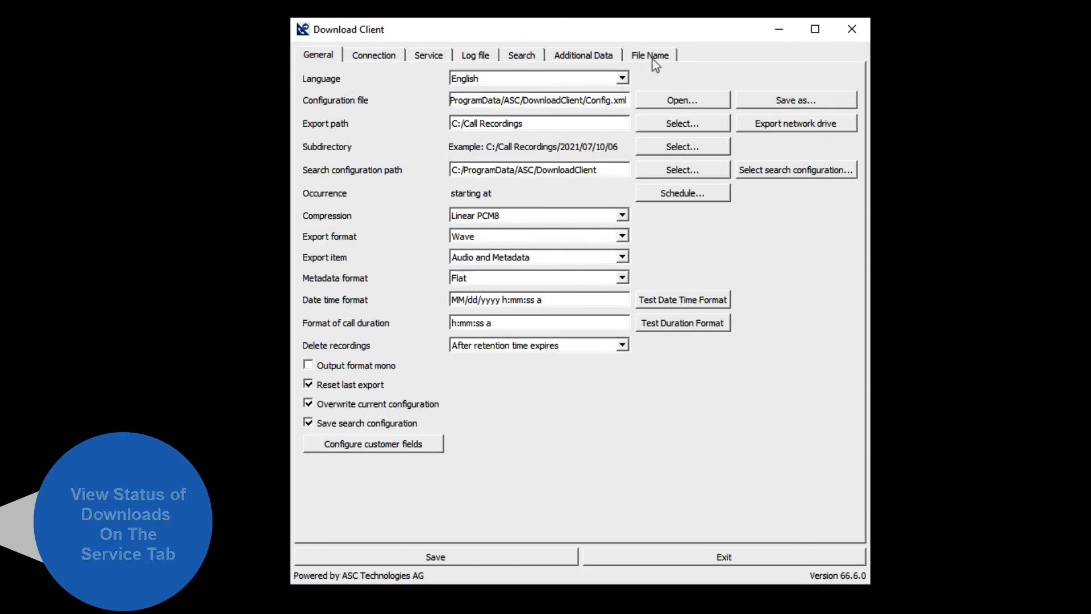
pyautogui.click(652, 55)
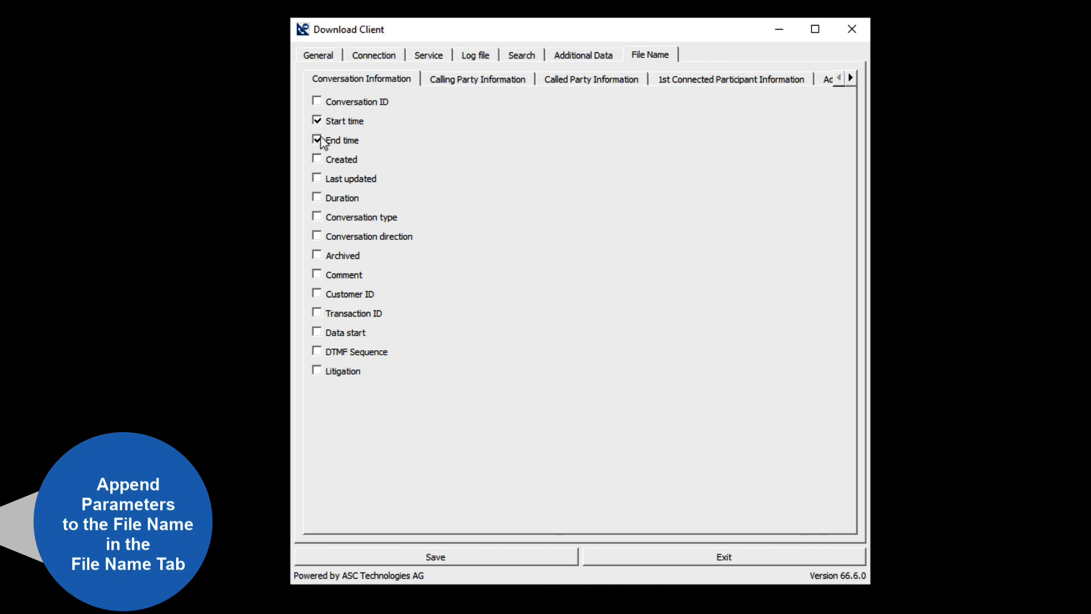
pyautogui.click(493, 84)
pyautogui.click(604, 82)
pyautogui.click(696, 80)
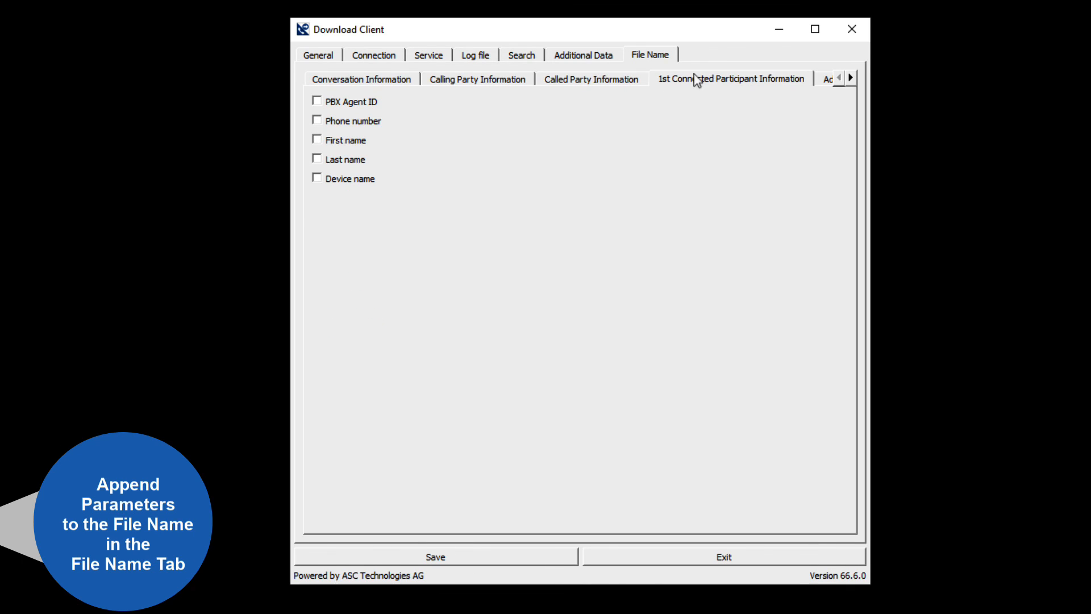
pyautogui.click(851, 78)
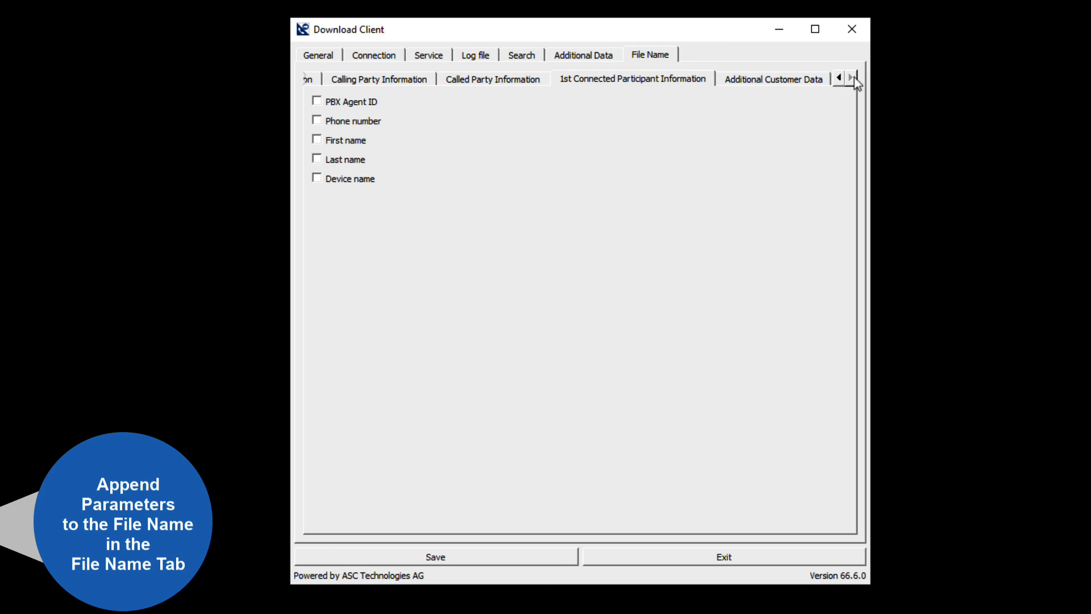
pyautogui.click(776, 85)
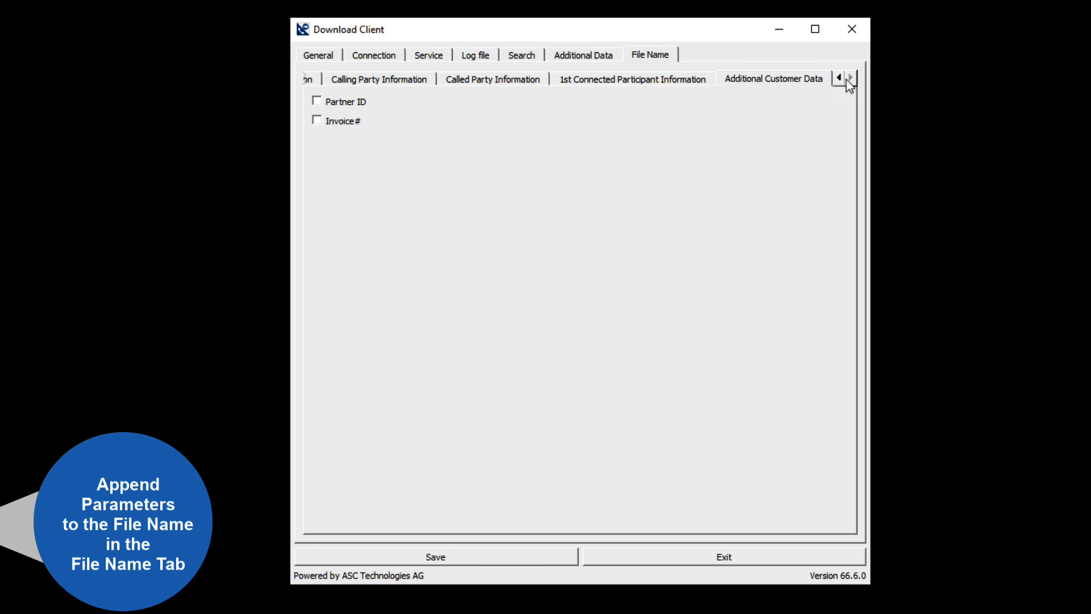
pyautogui.click(316, 79)
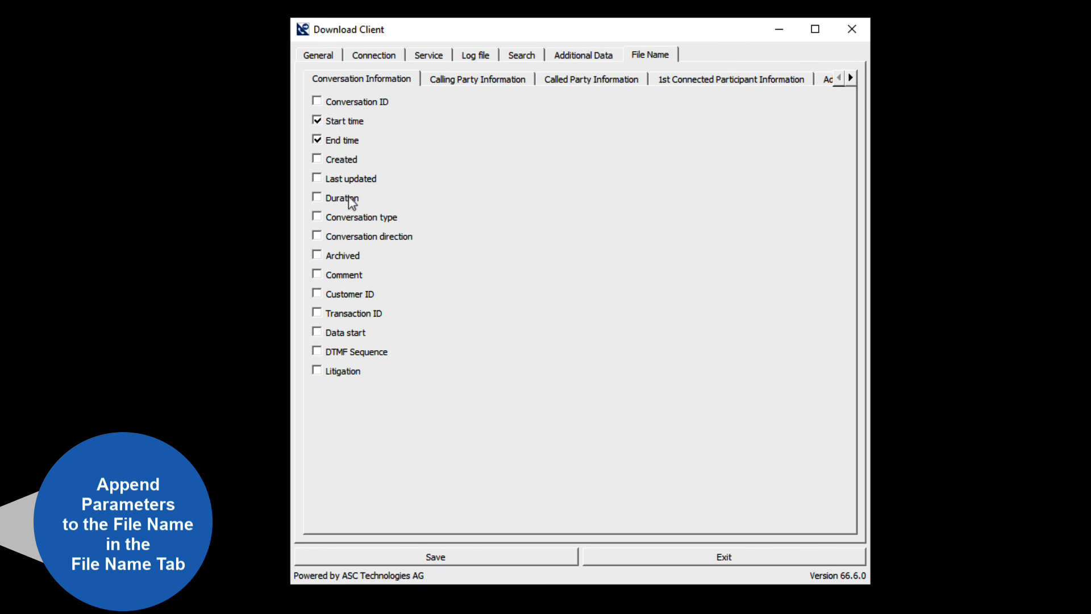